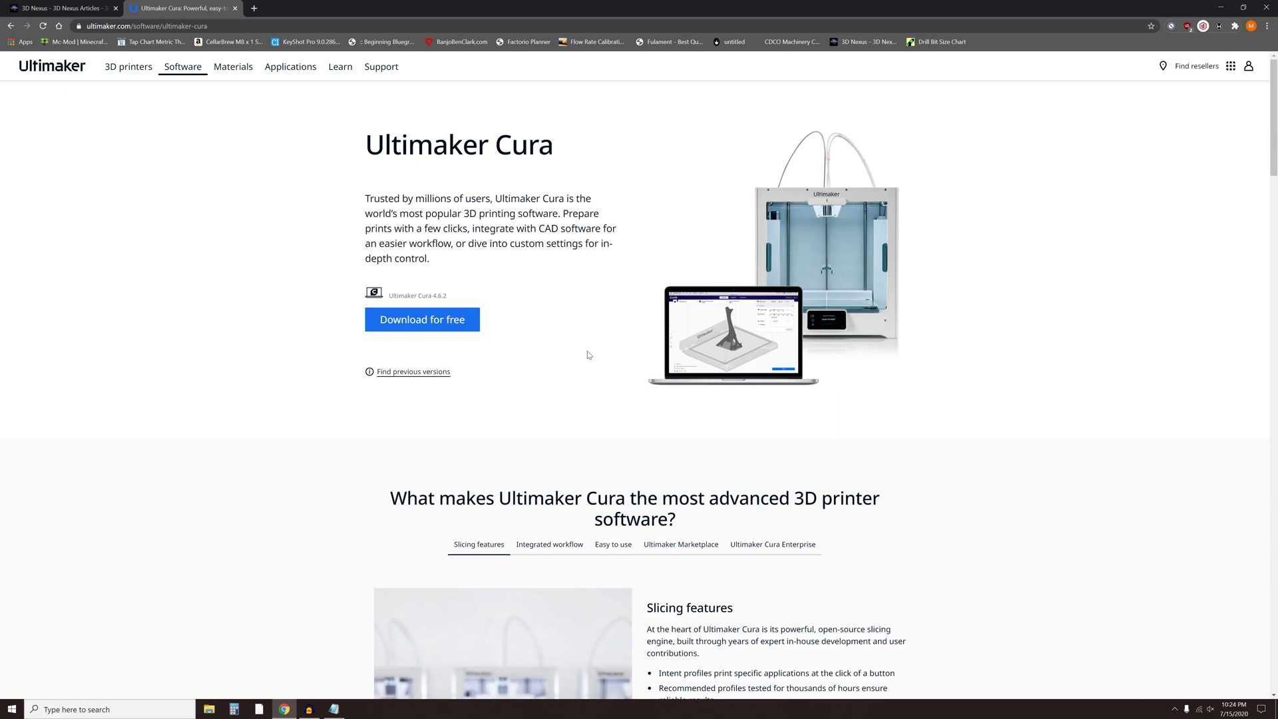
Download the Windows 64-bit Ultimaker Cura 4.6.2 installer from the Cura download page.
click(431, 326)
click(390, 391)
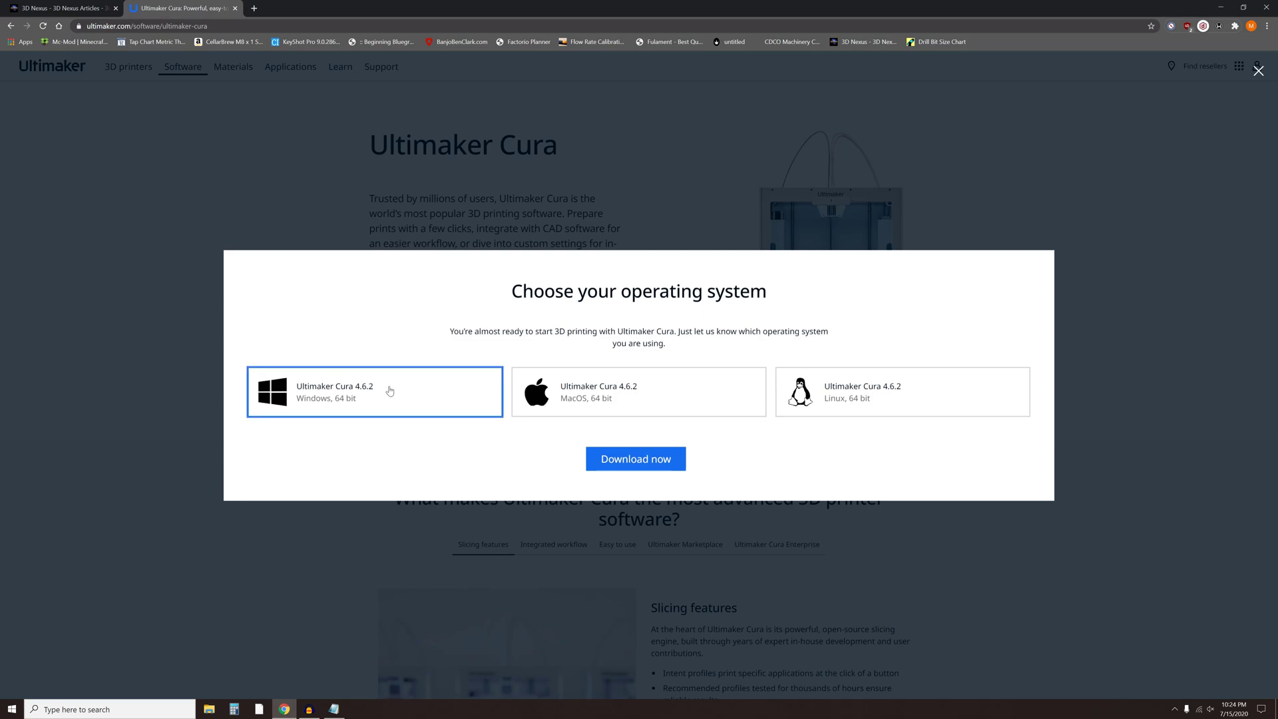
click(634, 460)
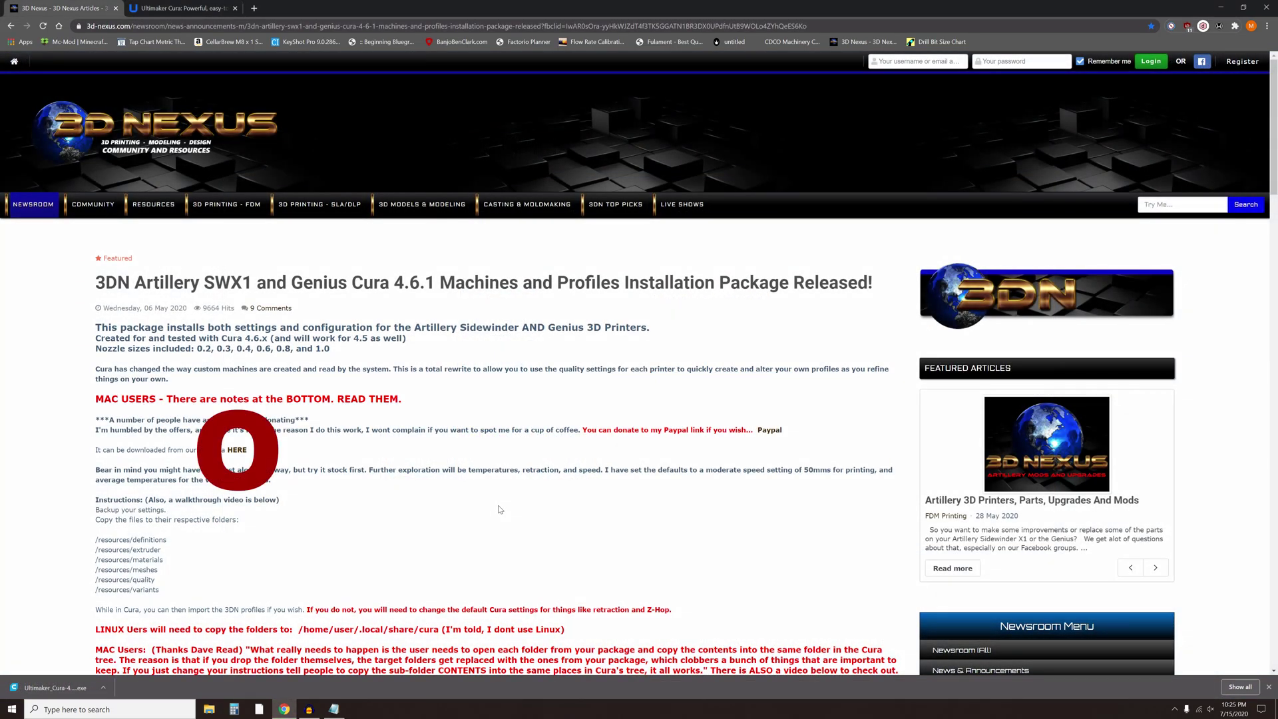
Download the 3DN Artillery SWX1 and Genius Cura 4.6.1 profiles zip, then close Chrome and open File Explorer.
click(237, 451)
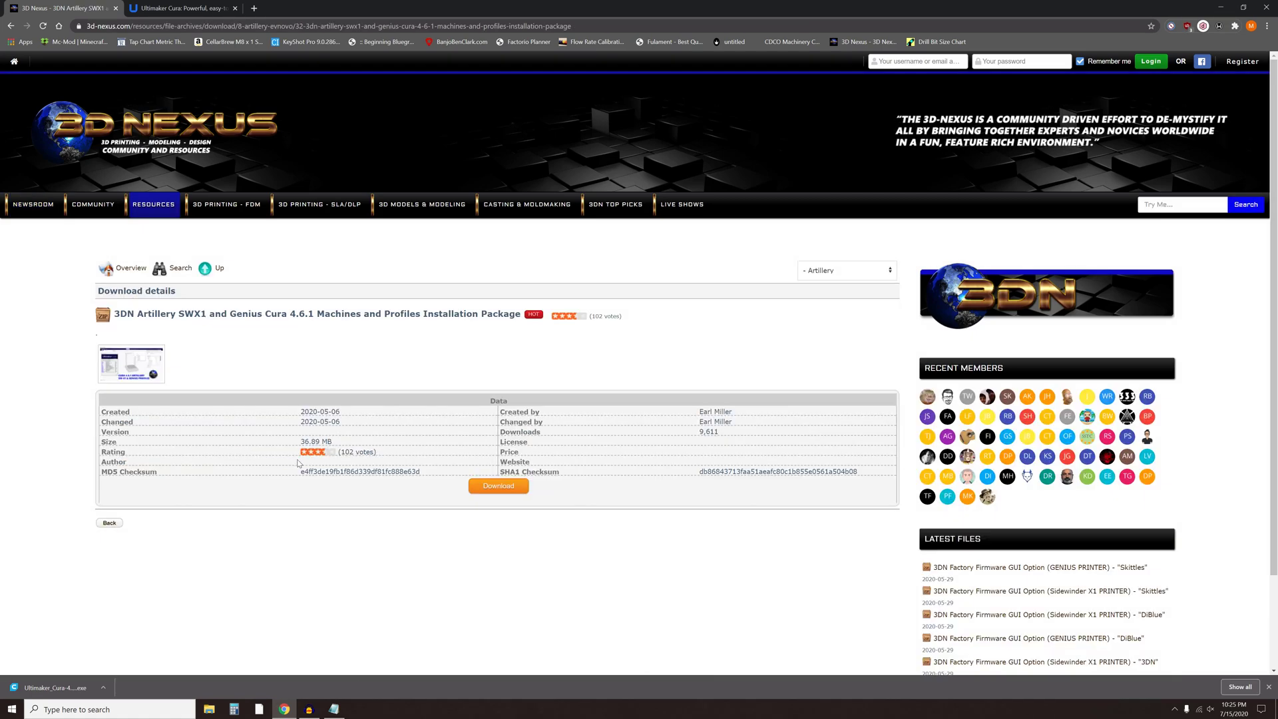
click(506, 489)
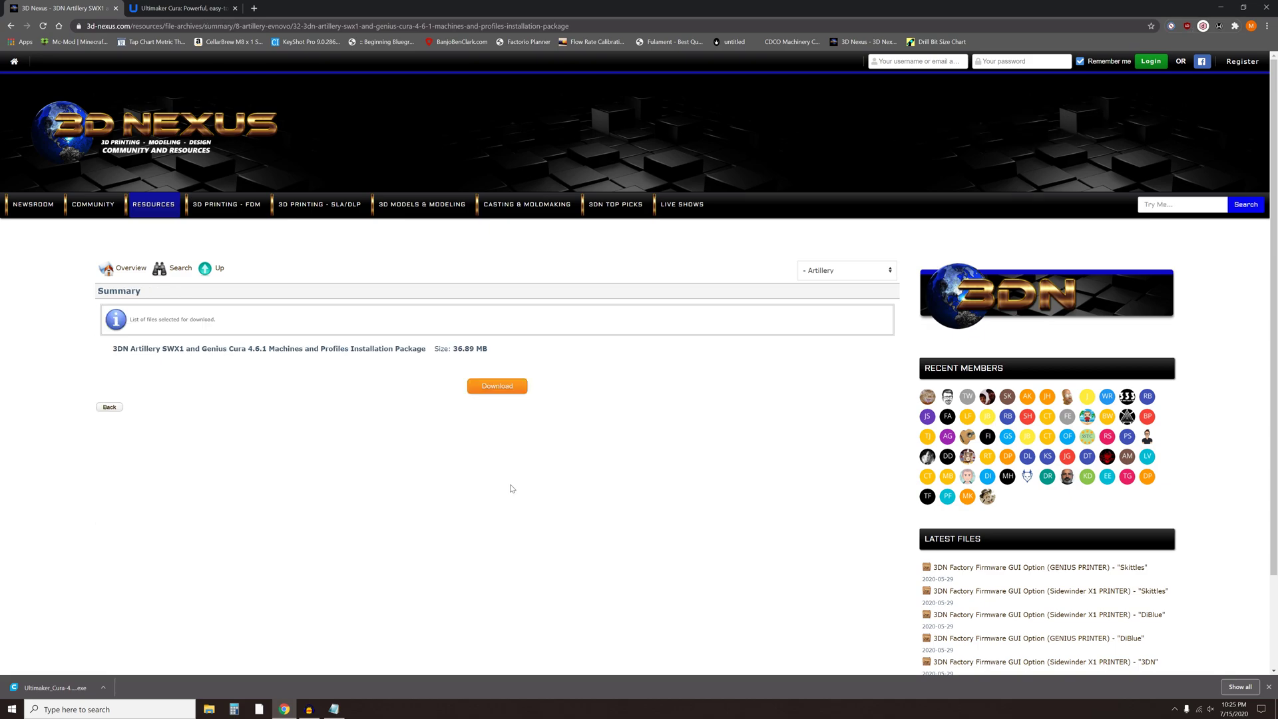
click(498, 392)
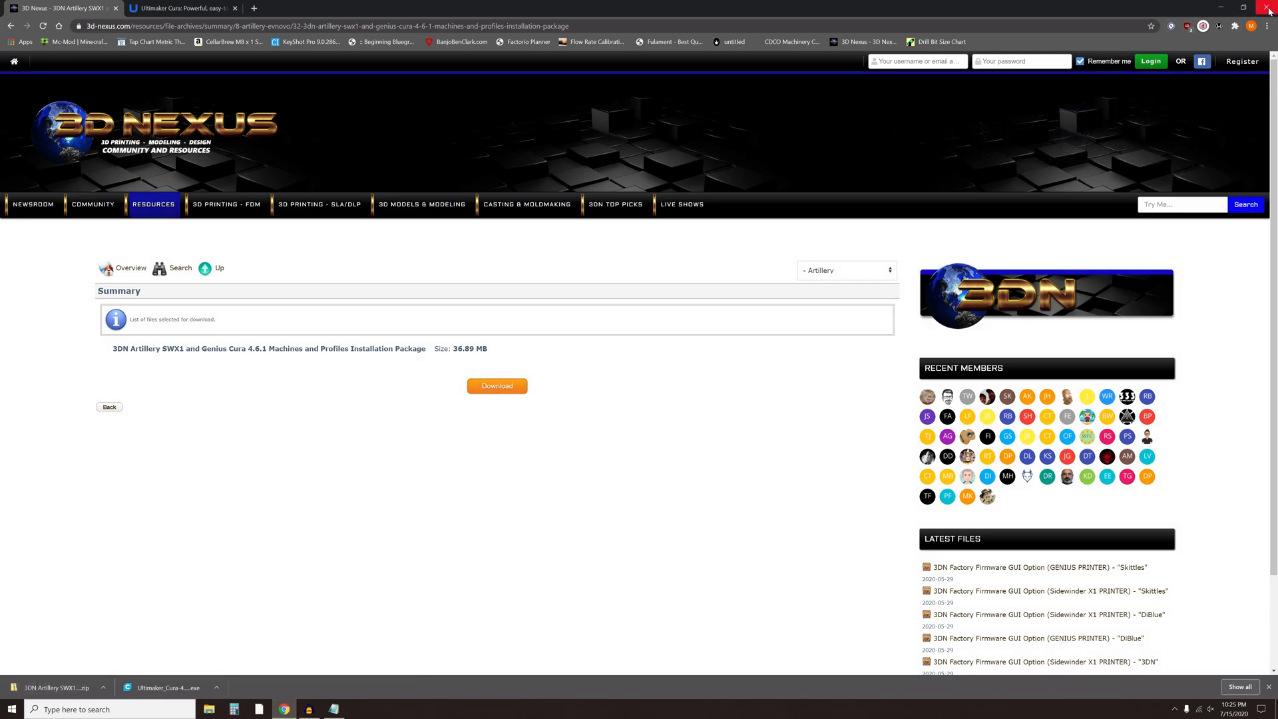
click(1220, 7)
click(209, 709)
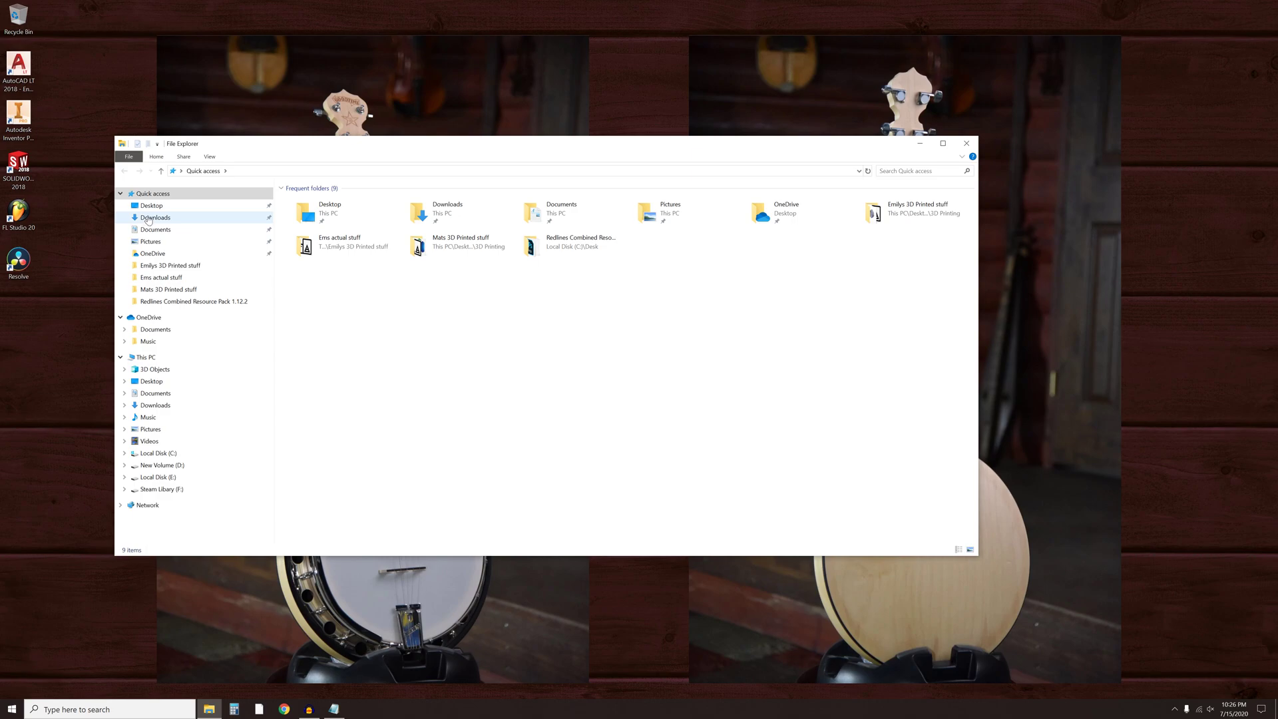
Run Ultimaker_Cura-4.6.2-amd64.exe from Downloads and complete the Cura 4.6 installation.
click(148, 219)
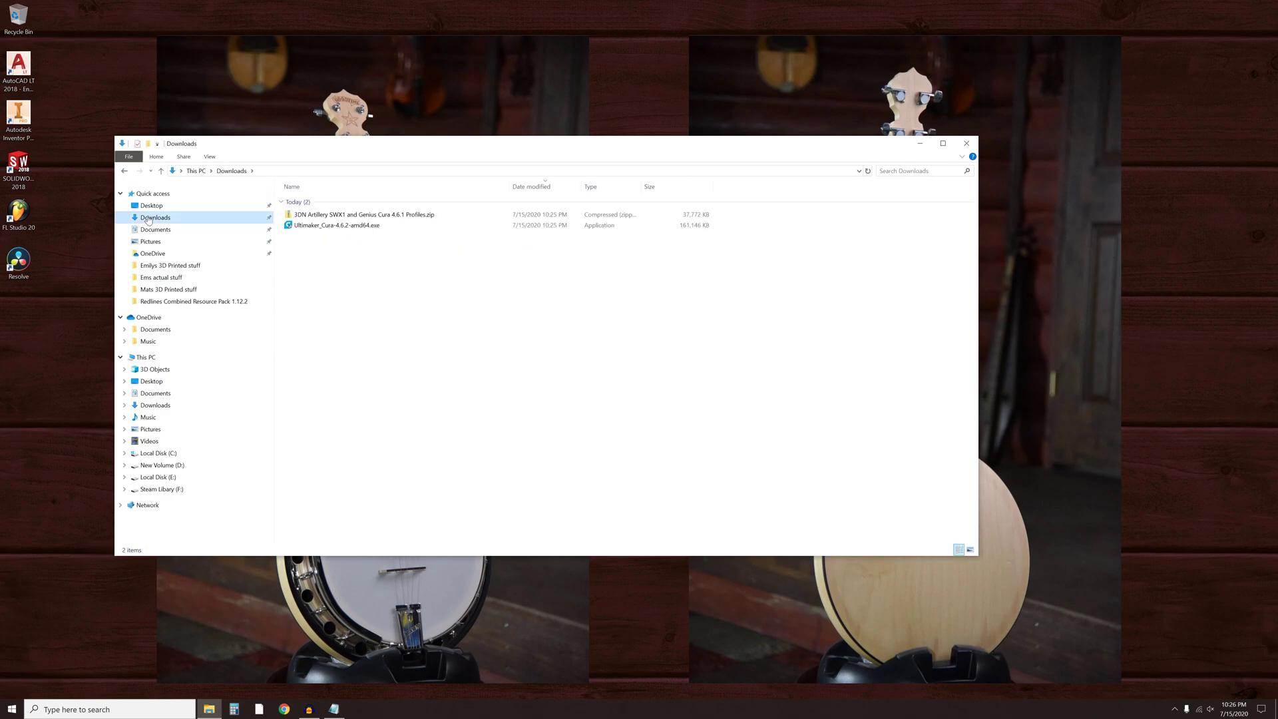
double_click(316, 229)
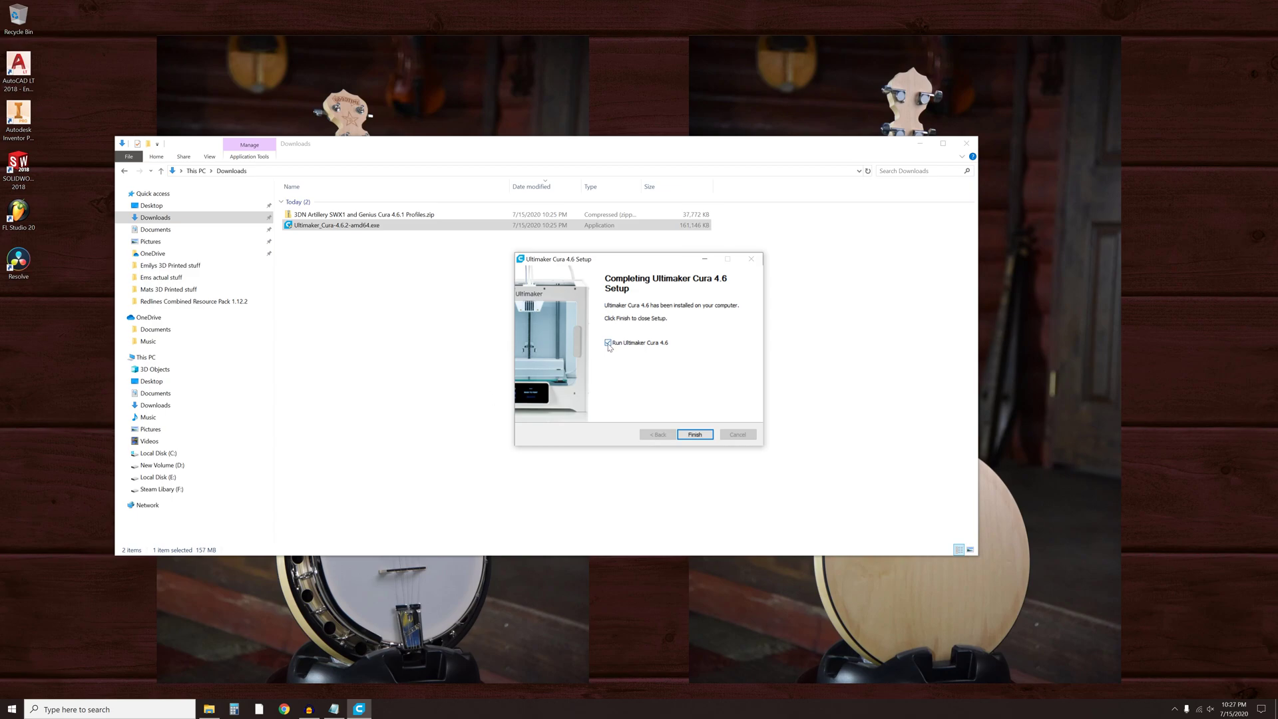
click(702, 435)
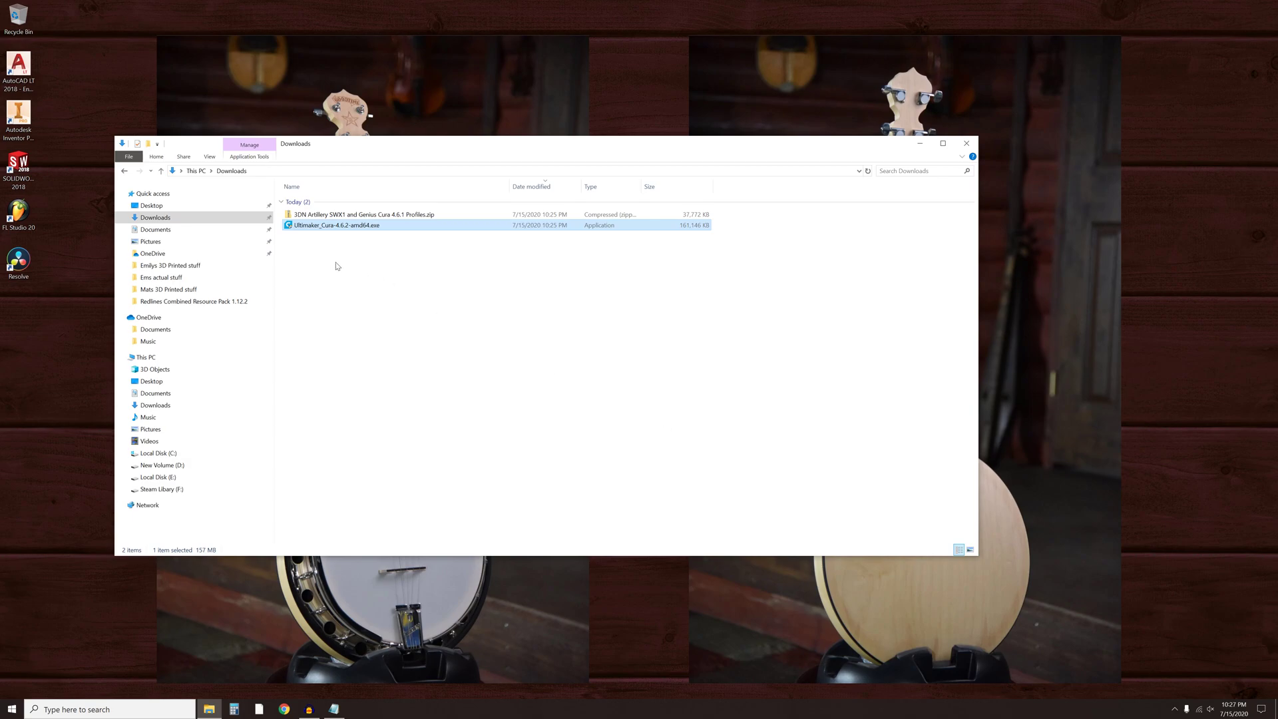
Extract all contents of the 3DN Artillery profiles zip into a folder in Downloads.
click(300, 217)
right_click(300, 218)
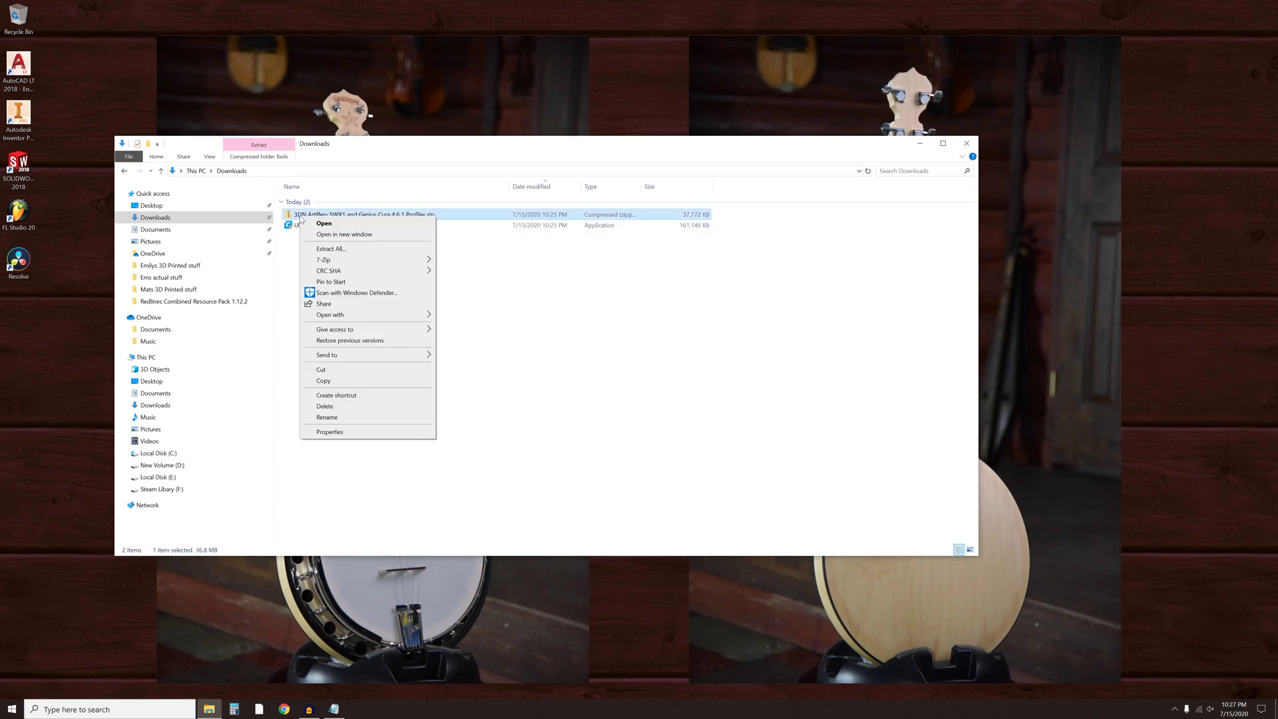
click(327, 251)
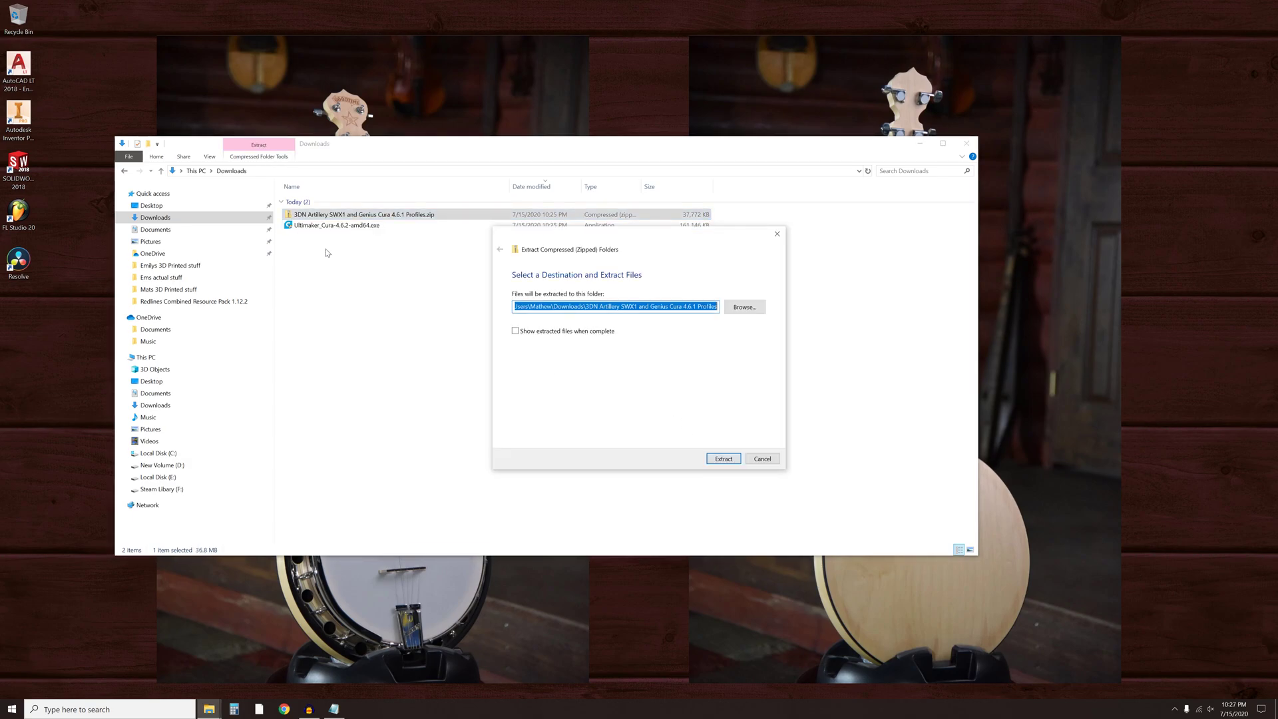
click(723, 458)
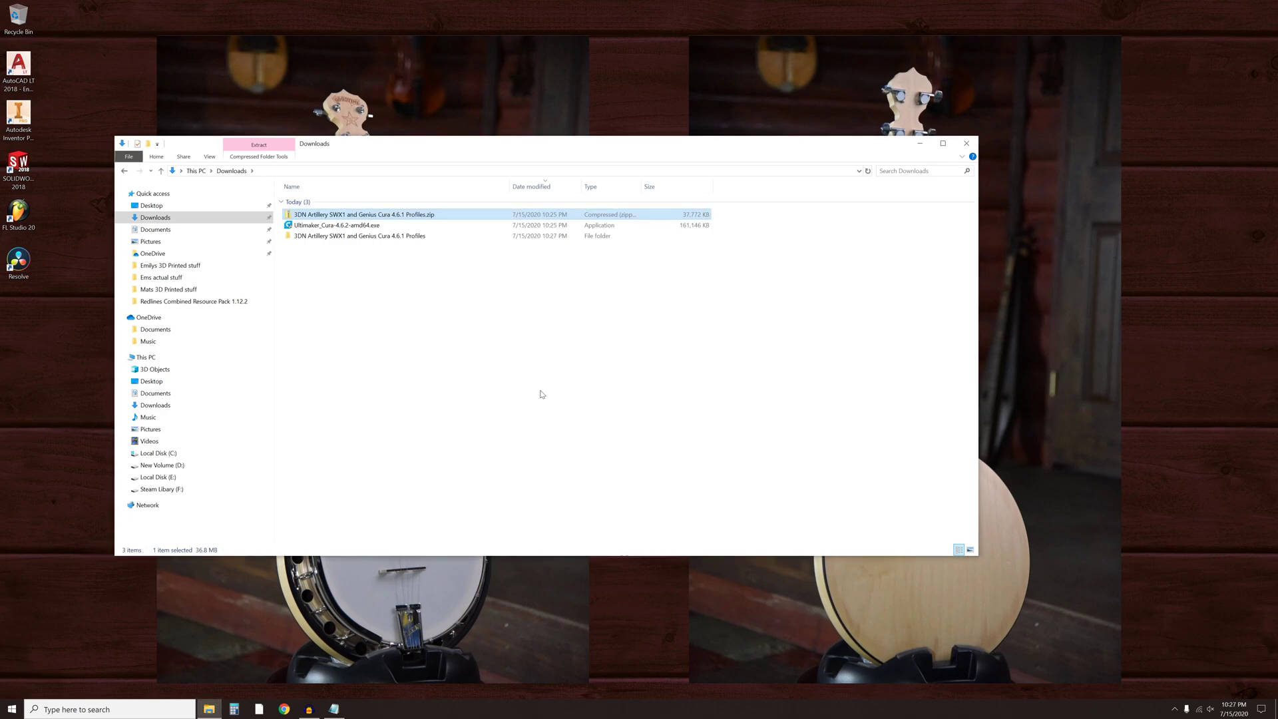
Copy the six folders (definitions through variants) from the innermost 3DN Artillery SWX1 and Genius Cura 4.6.1 folder.
double_click(302, 237)
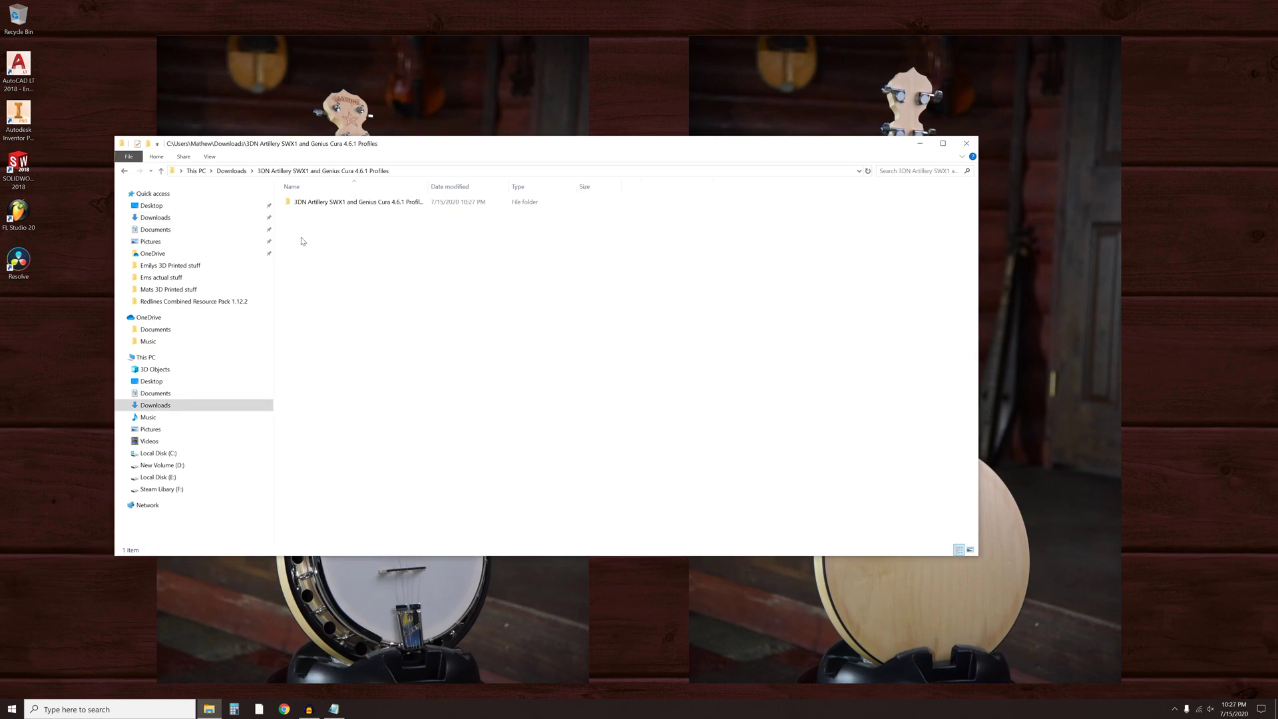
double_click(298, 203)
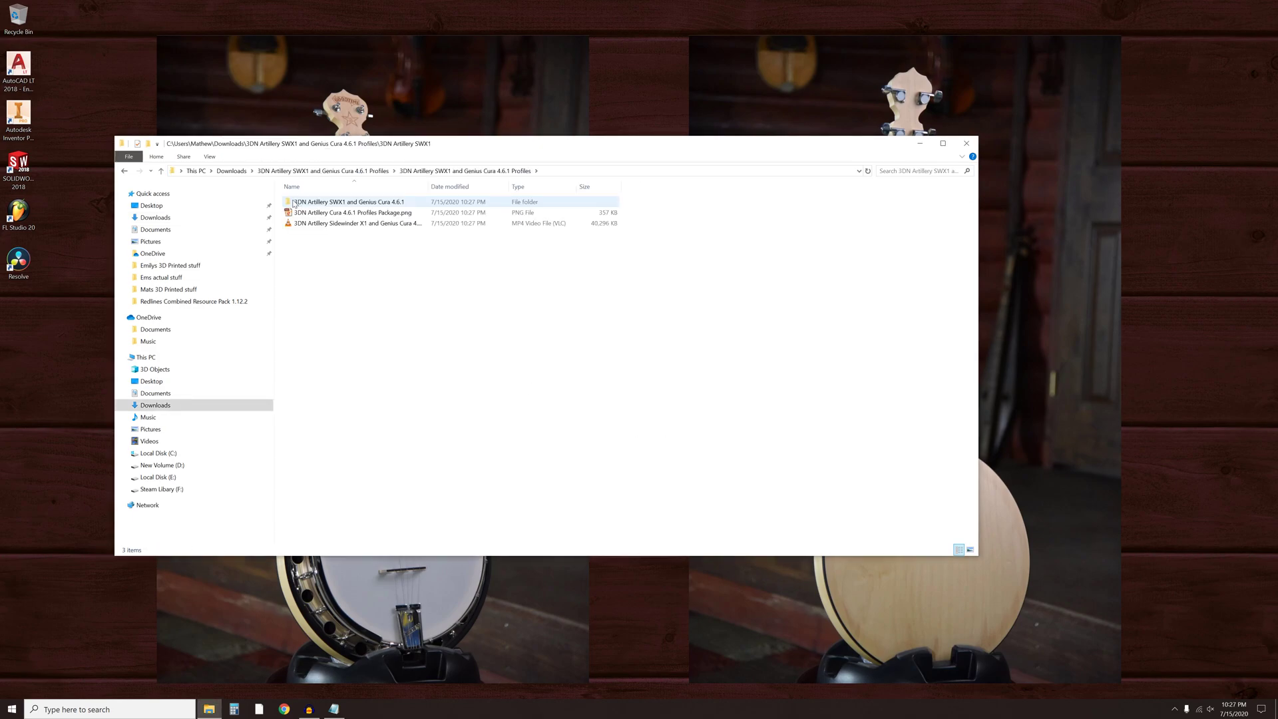
double_click(287, 203)
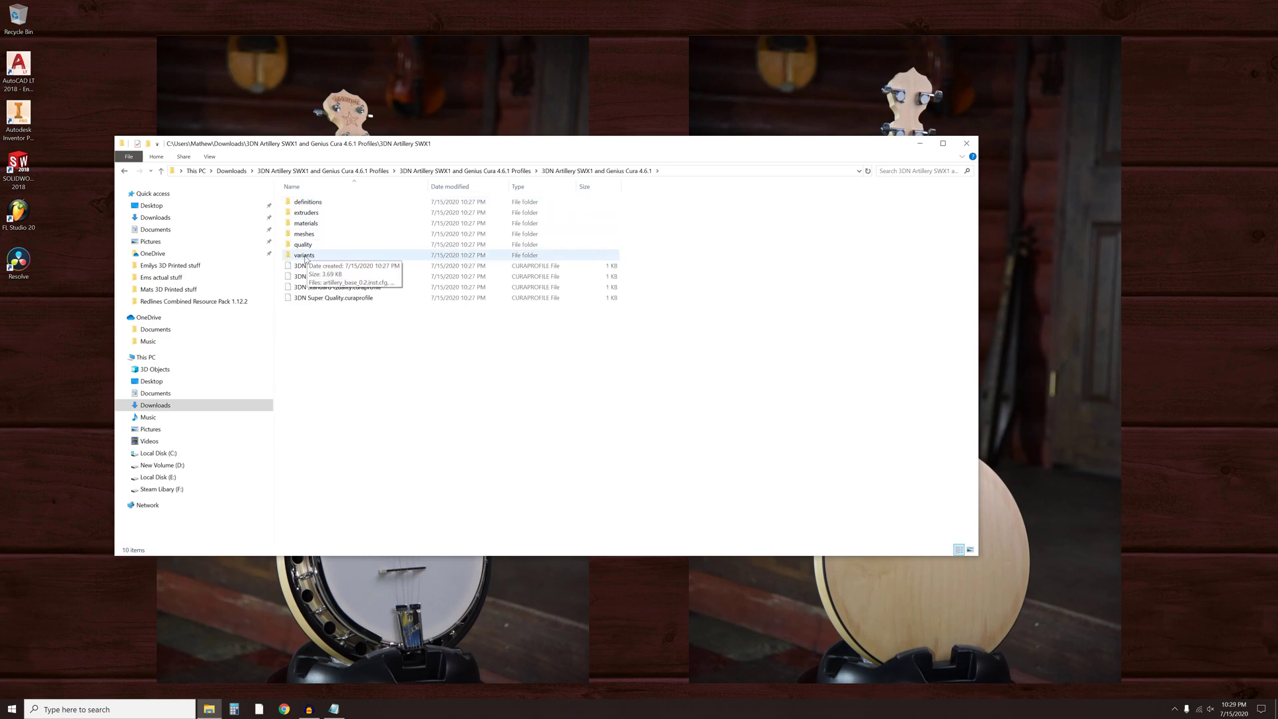
click(305, 259)
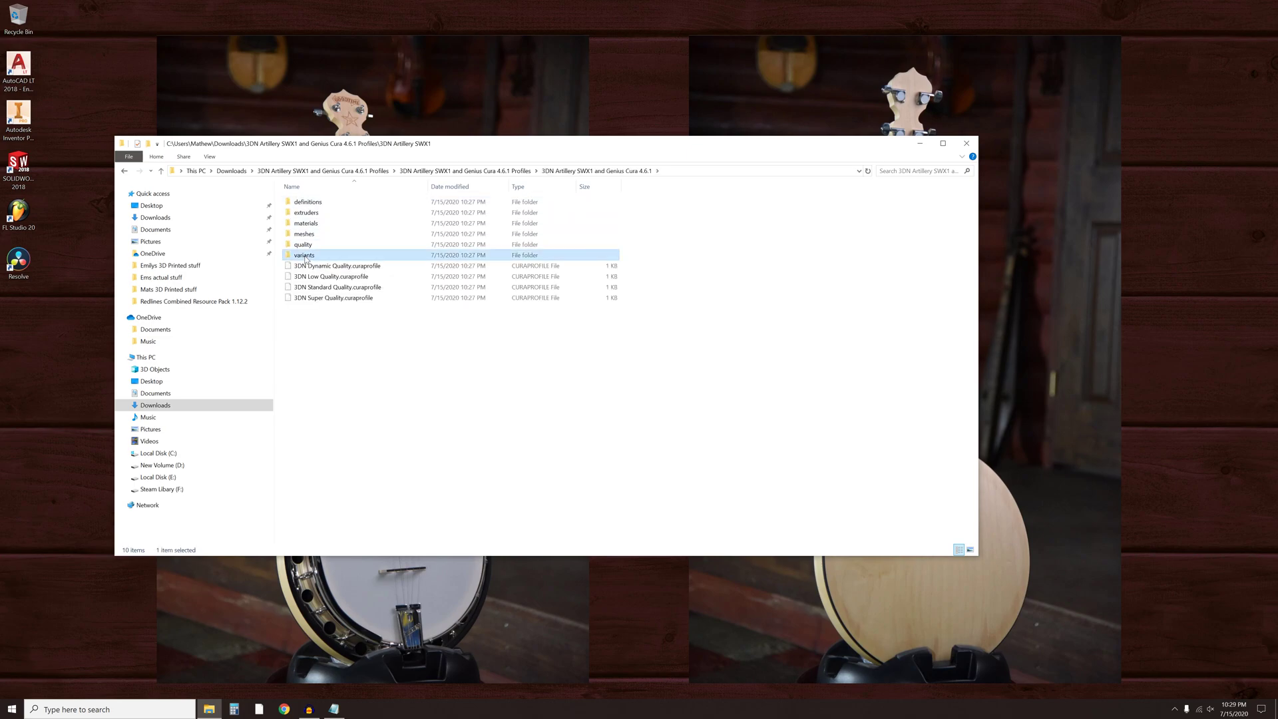
shift+click(306, 203)
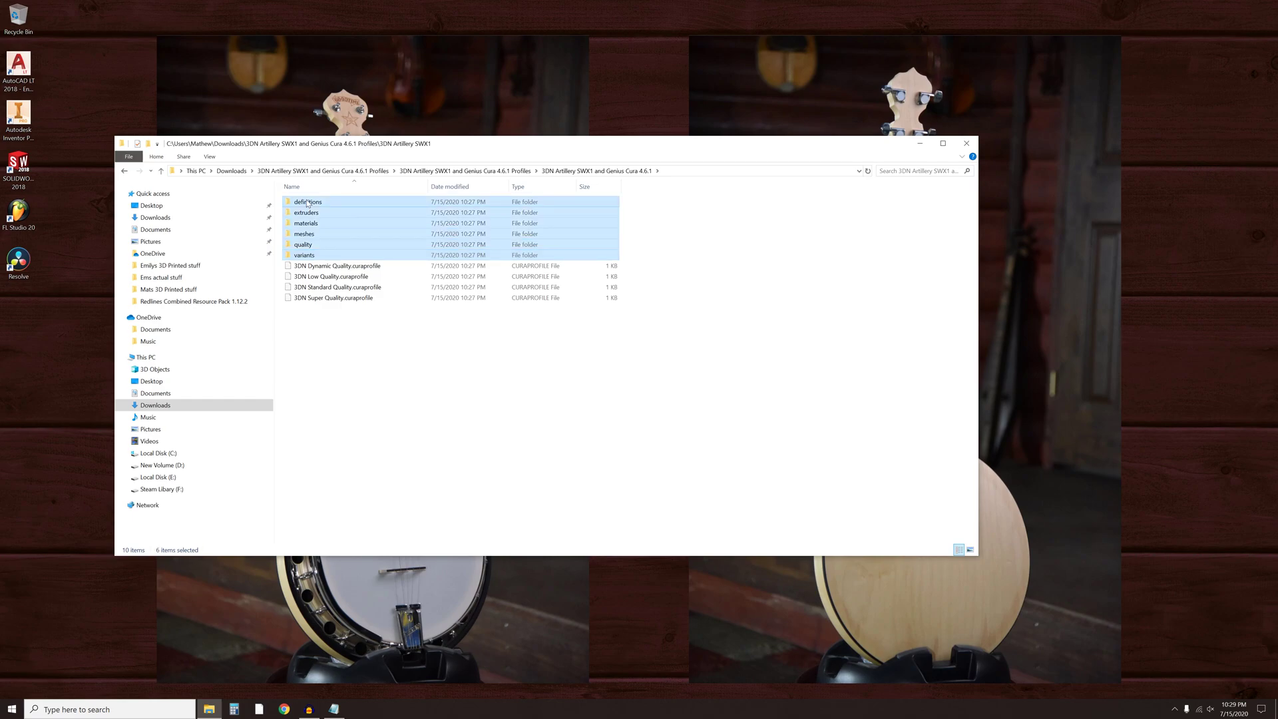
right_click(307, 203)
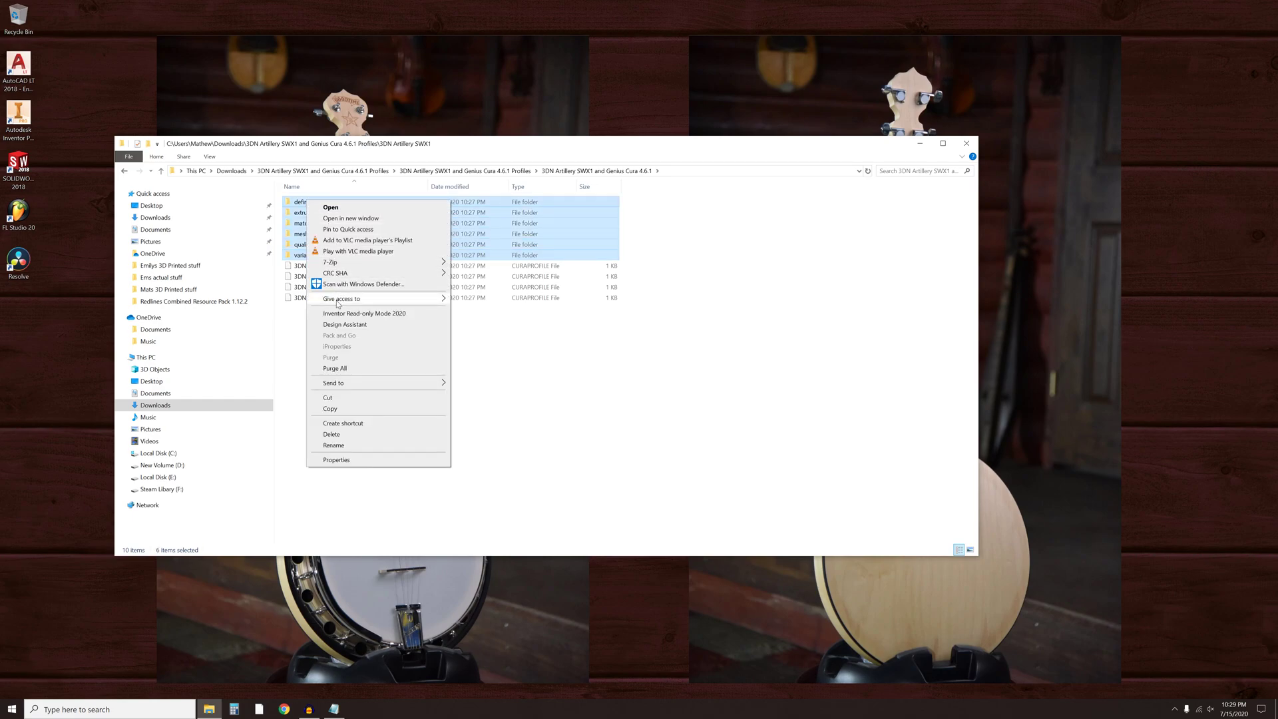
click(330, 408)
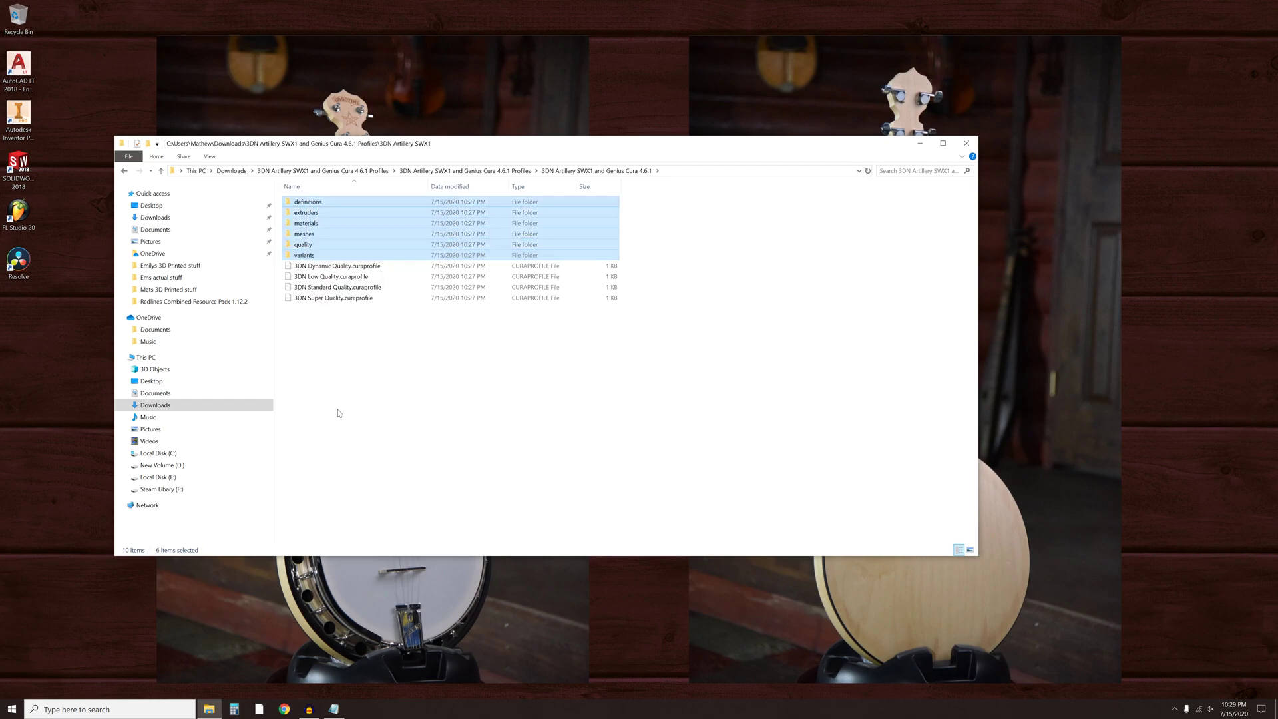
Go to C:\Program Files\Ultimaker Cura 4.6\resources in File Explorer.
click(158, 454)
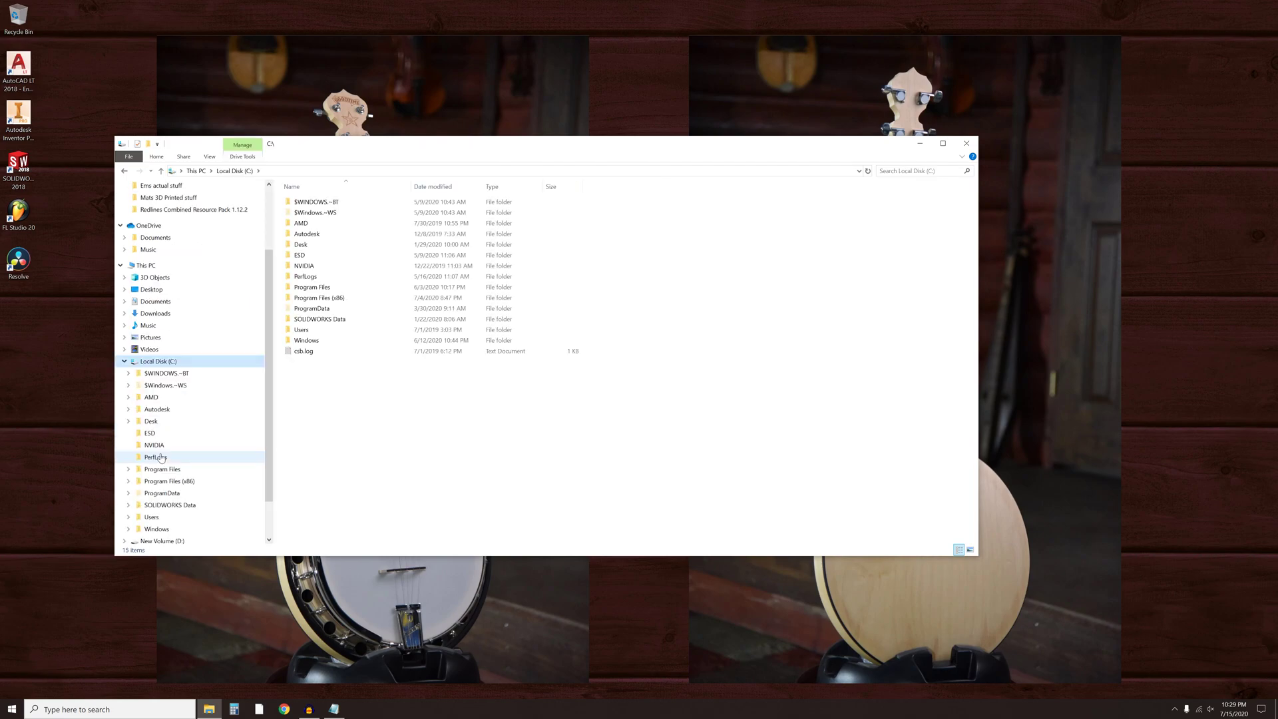
double_click(304, 287)
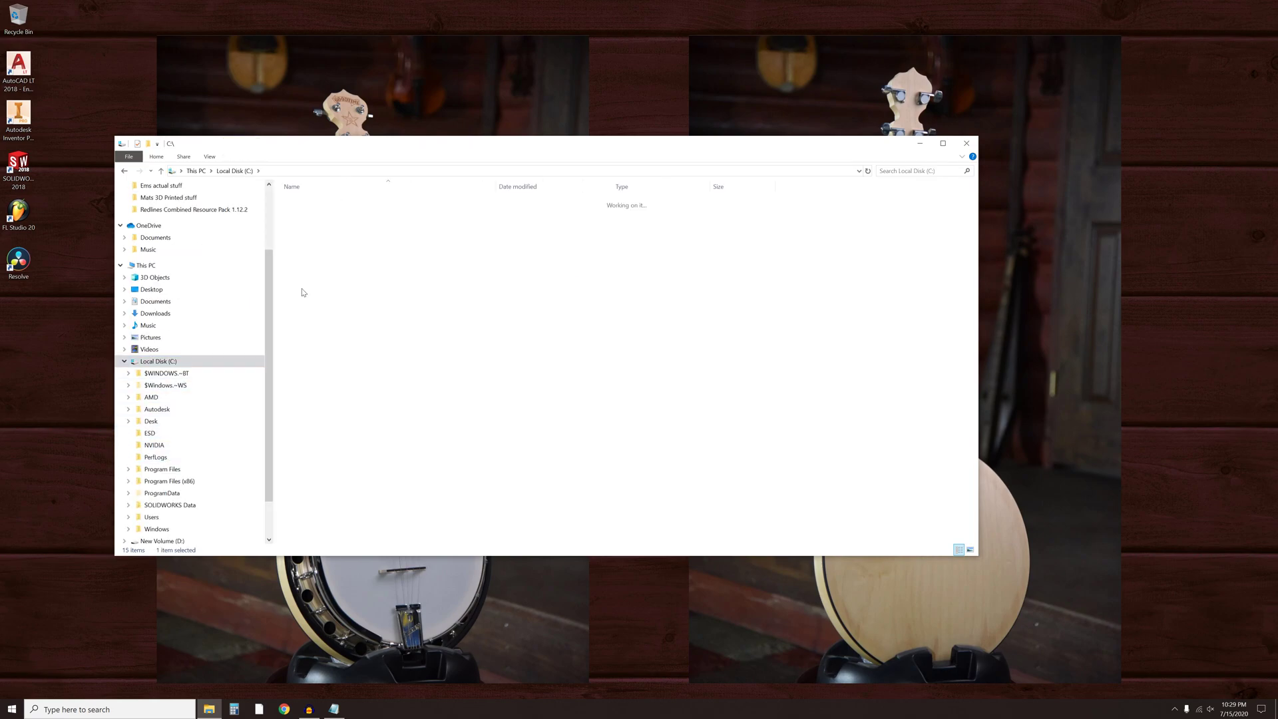
scroll(322, 326, down, 8)
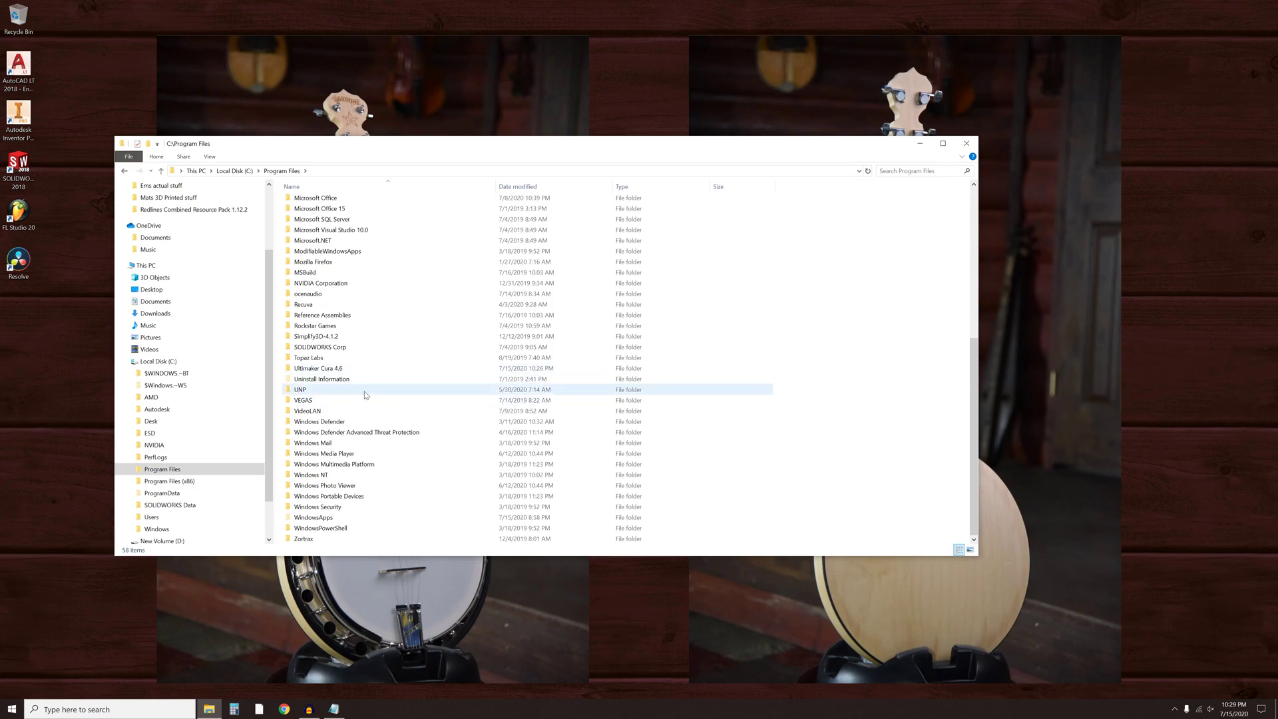
double_click(329, 371)
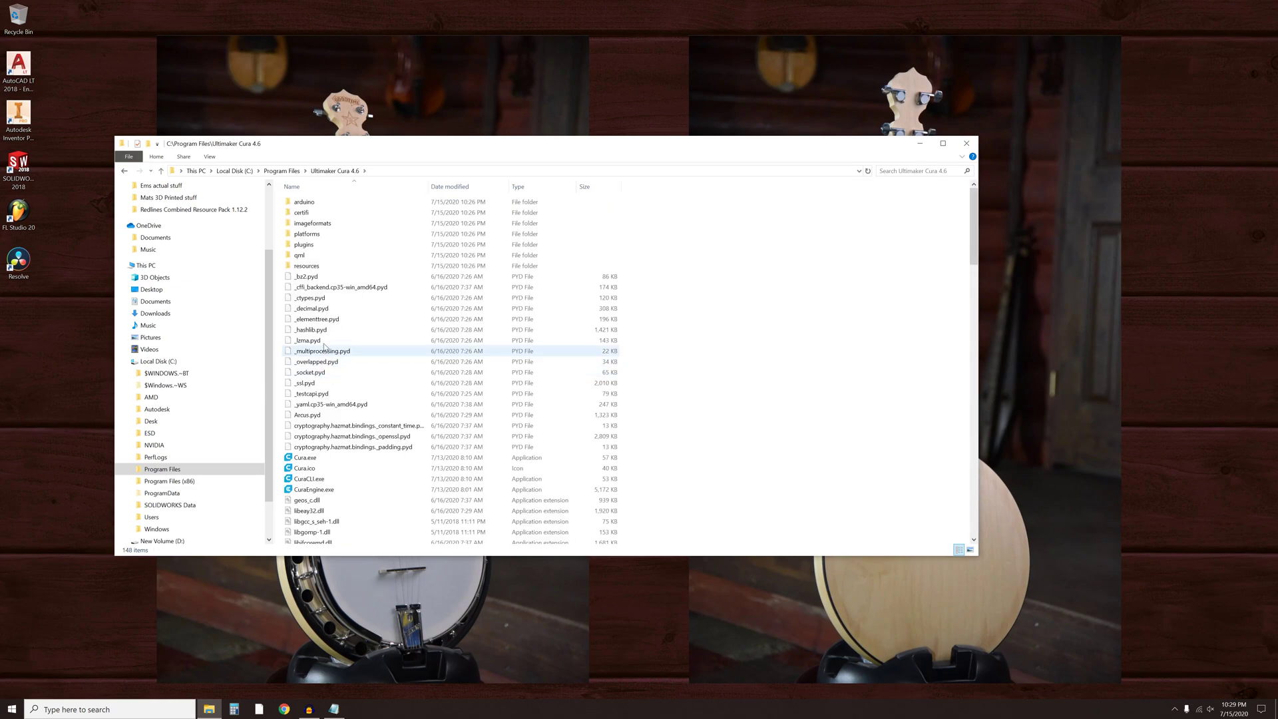
double_click(306, 265)
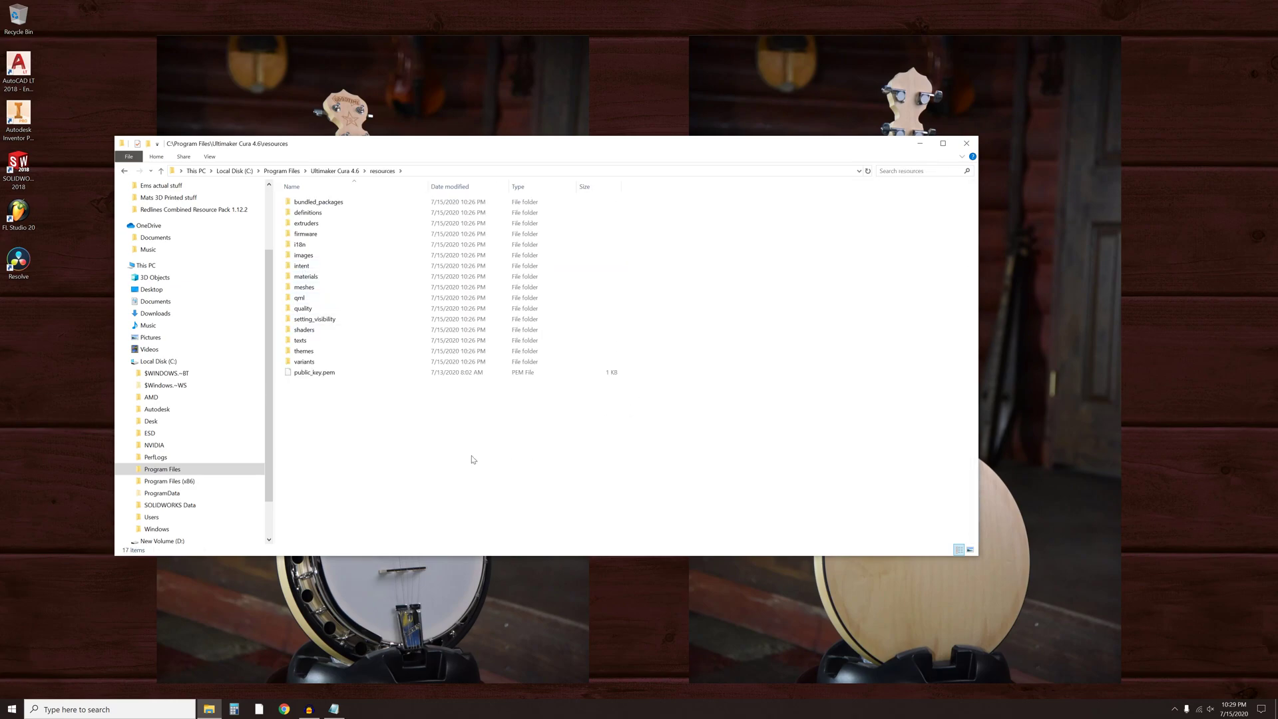
right_click(371, 424)
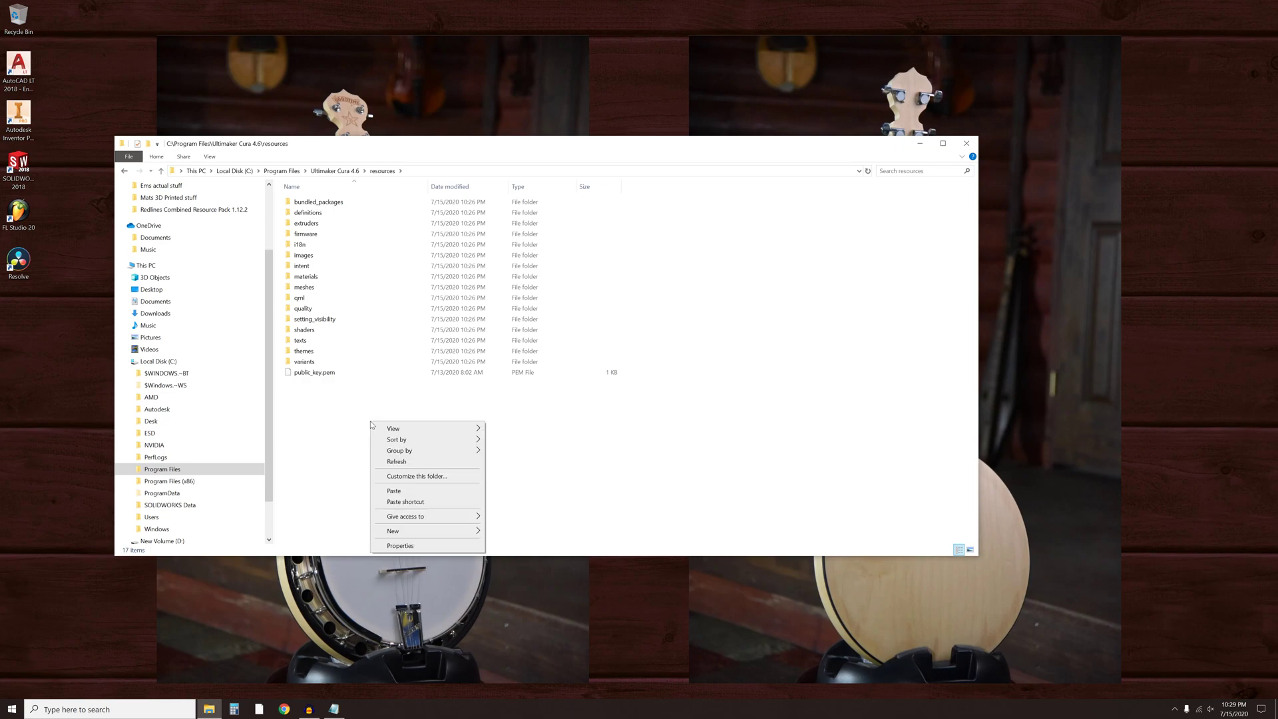
Paste the six folders into resources, replacing all existing files with administrator permission.
click(407, 493)
click(582, 324)
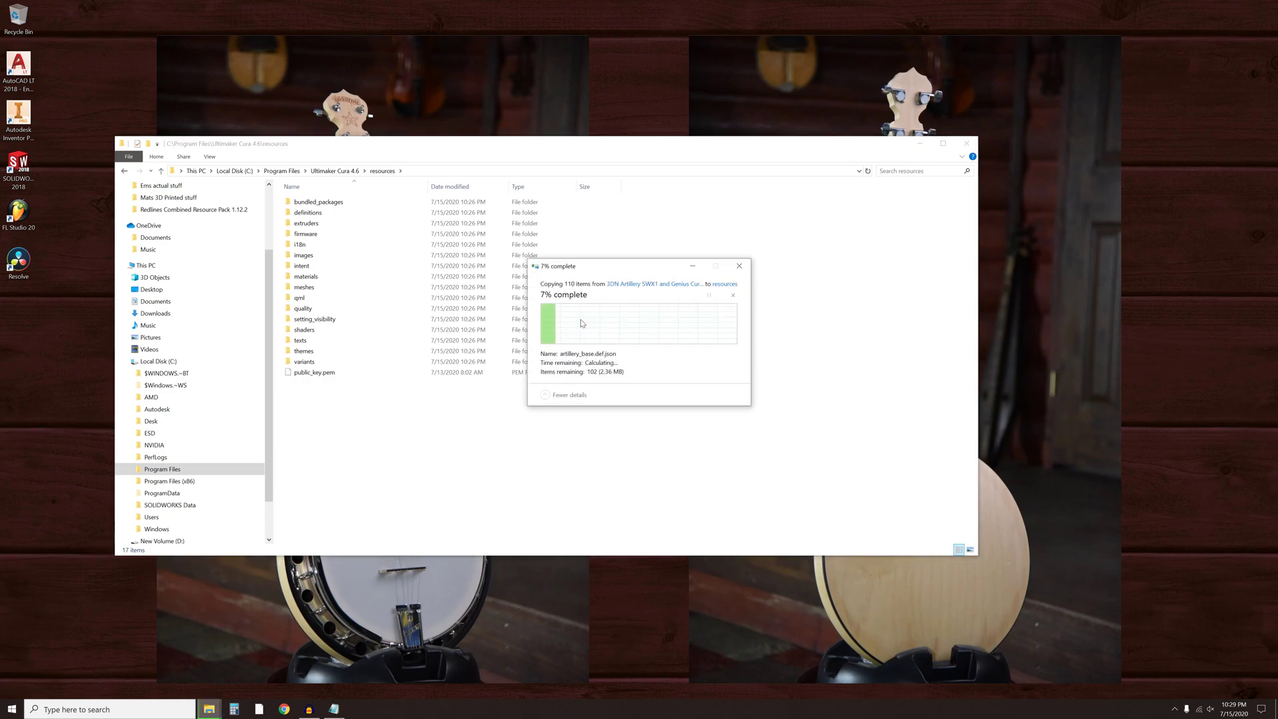
click(544, 328)
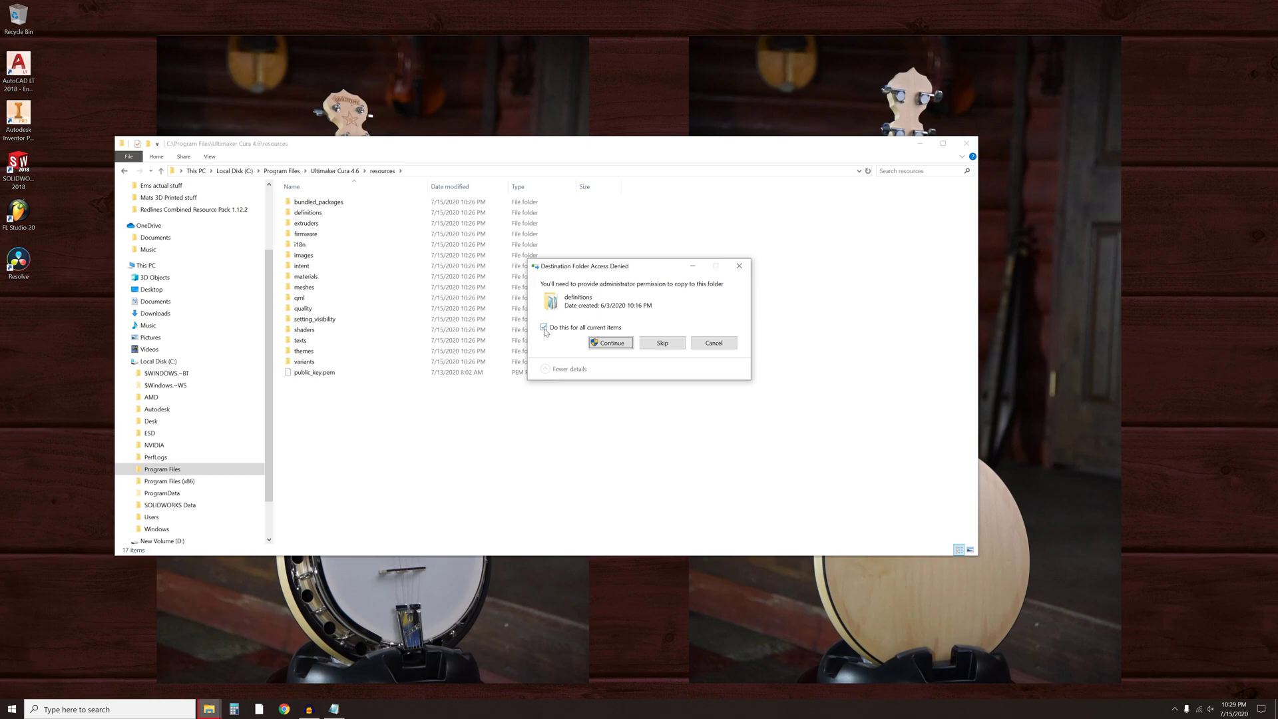
click(614, 344)
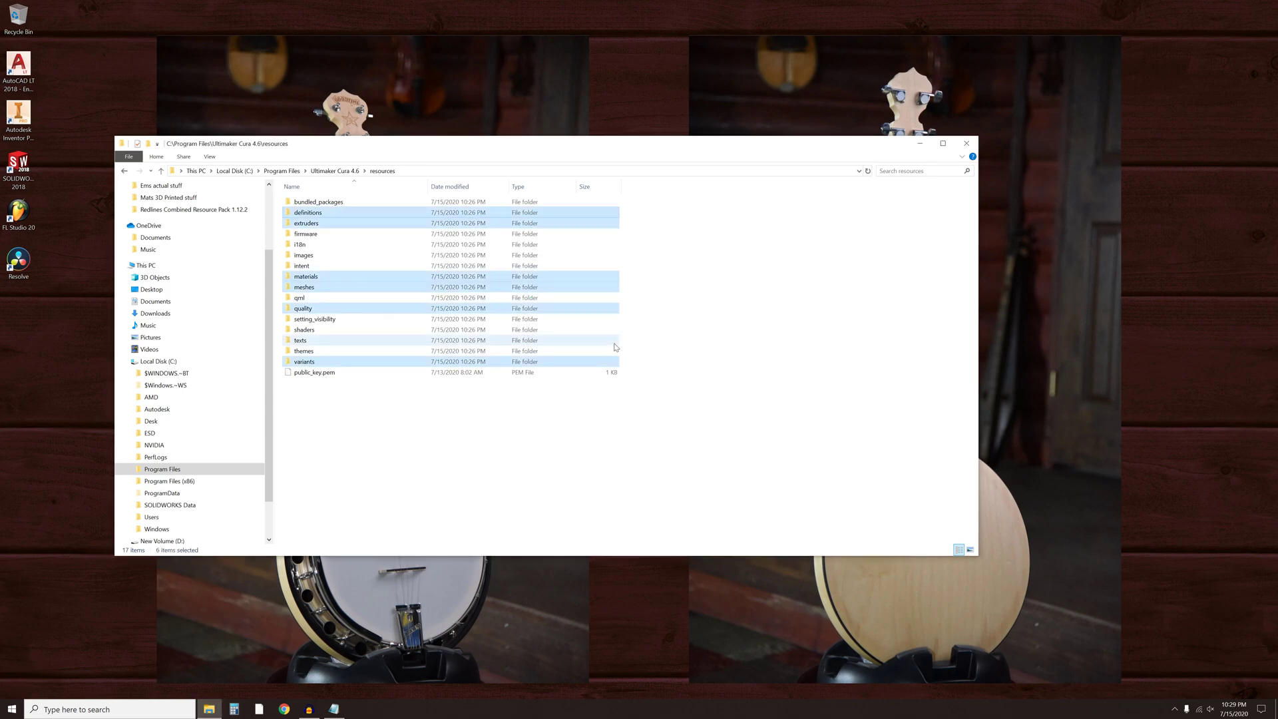
click(412, 442)
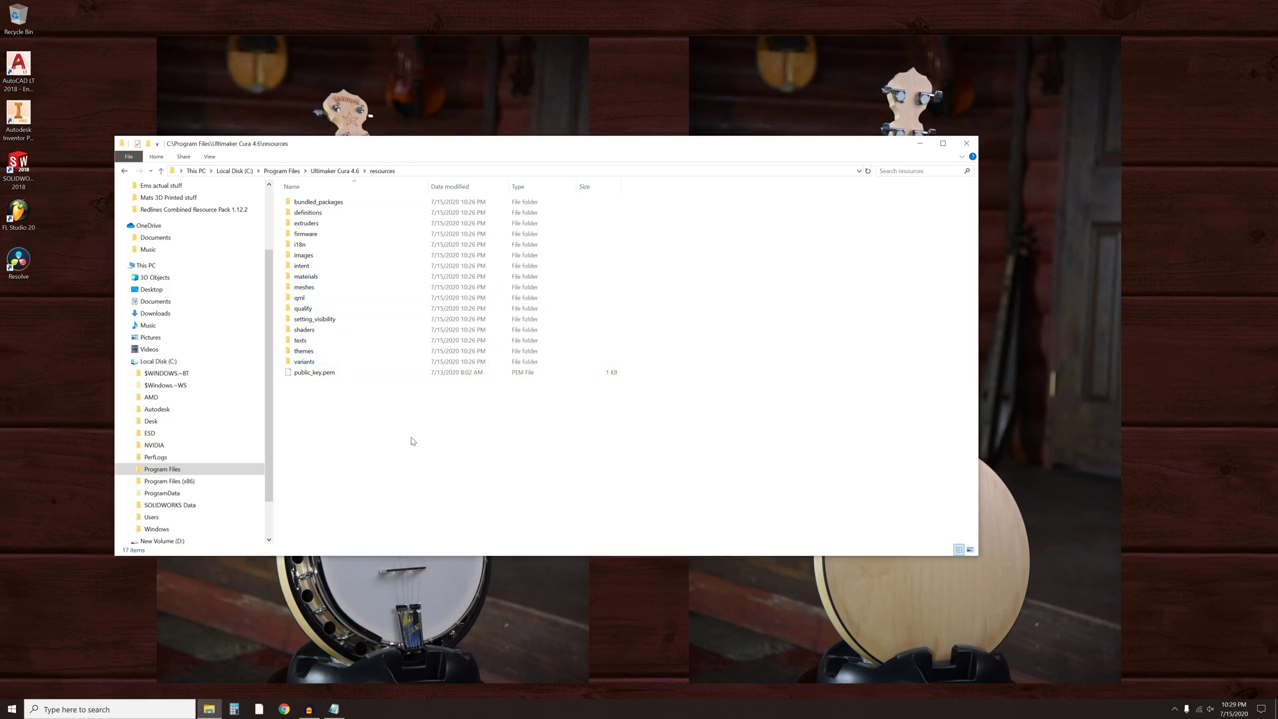
click(966, 145)
click(14, 710)
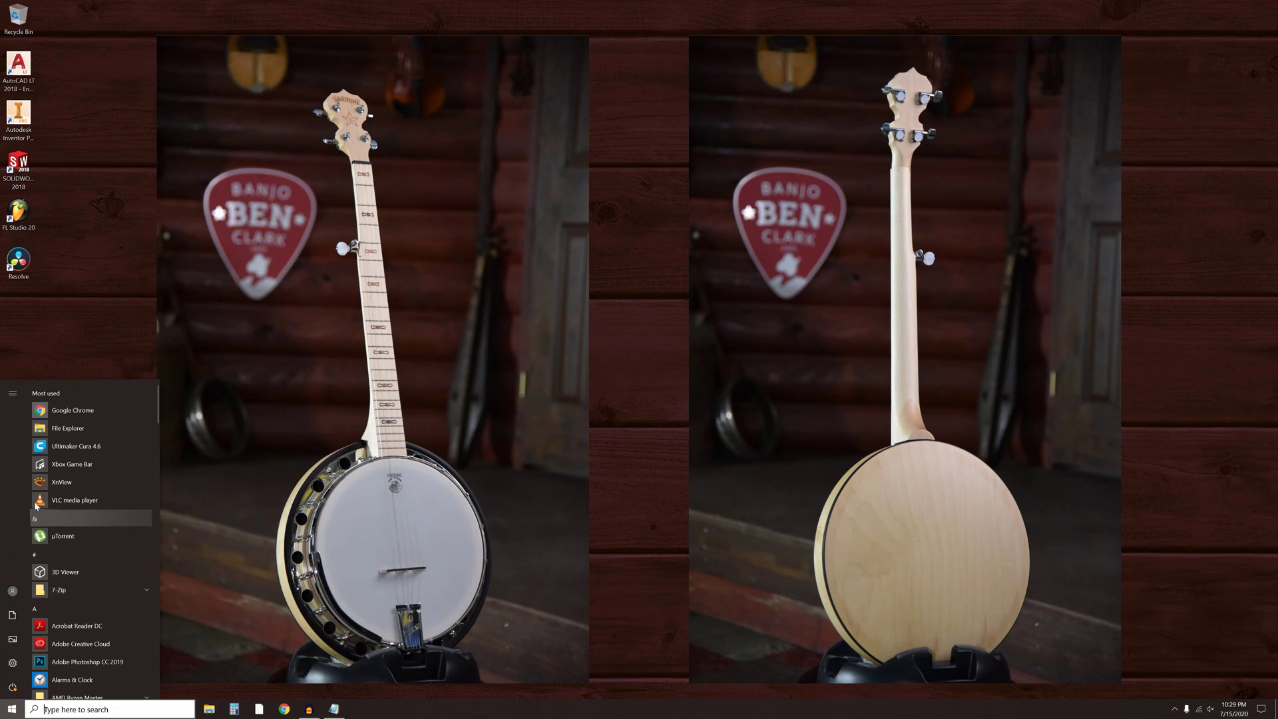
Launch Ultimaker Cura 4.6, accept the user agreement, and advance the wizard to Add a printer.
click(79, 444)
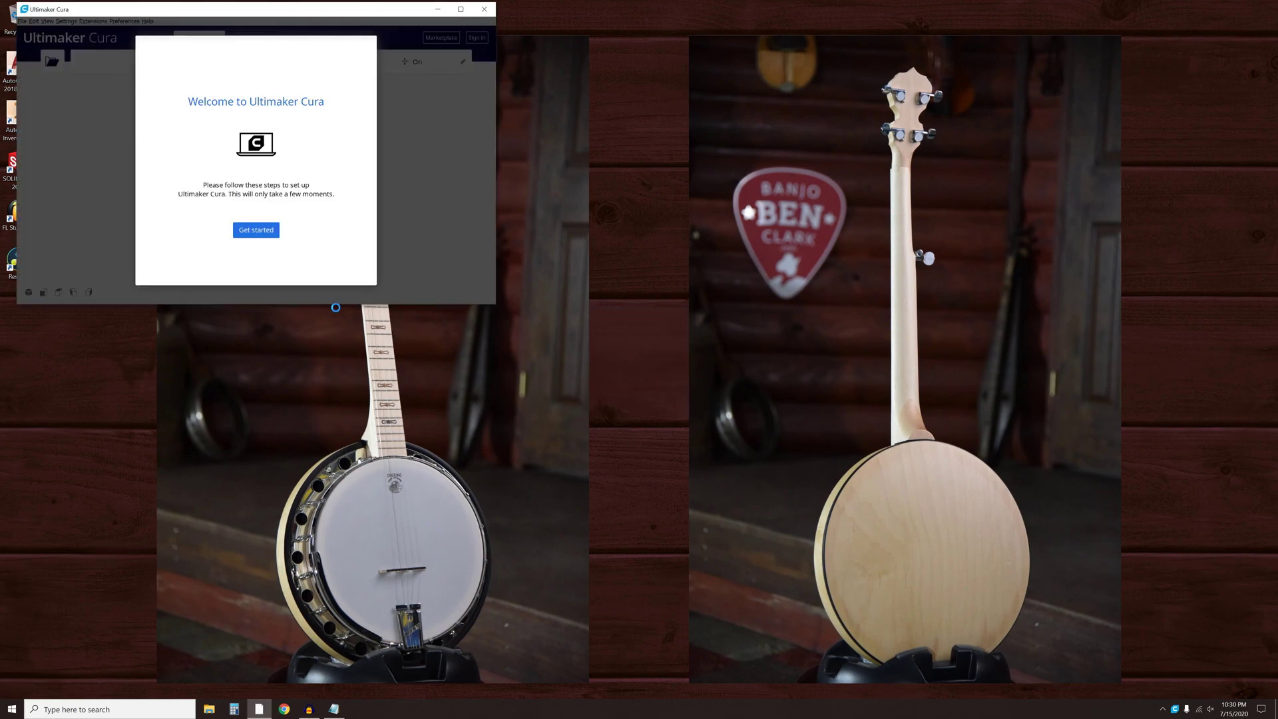
click(263, 233)
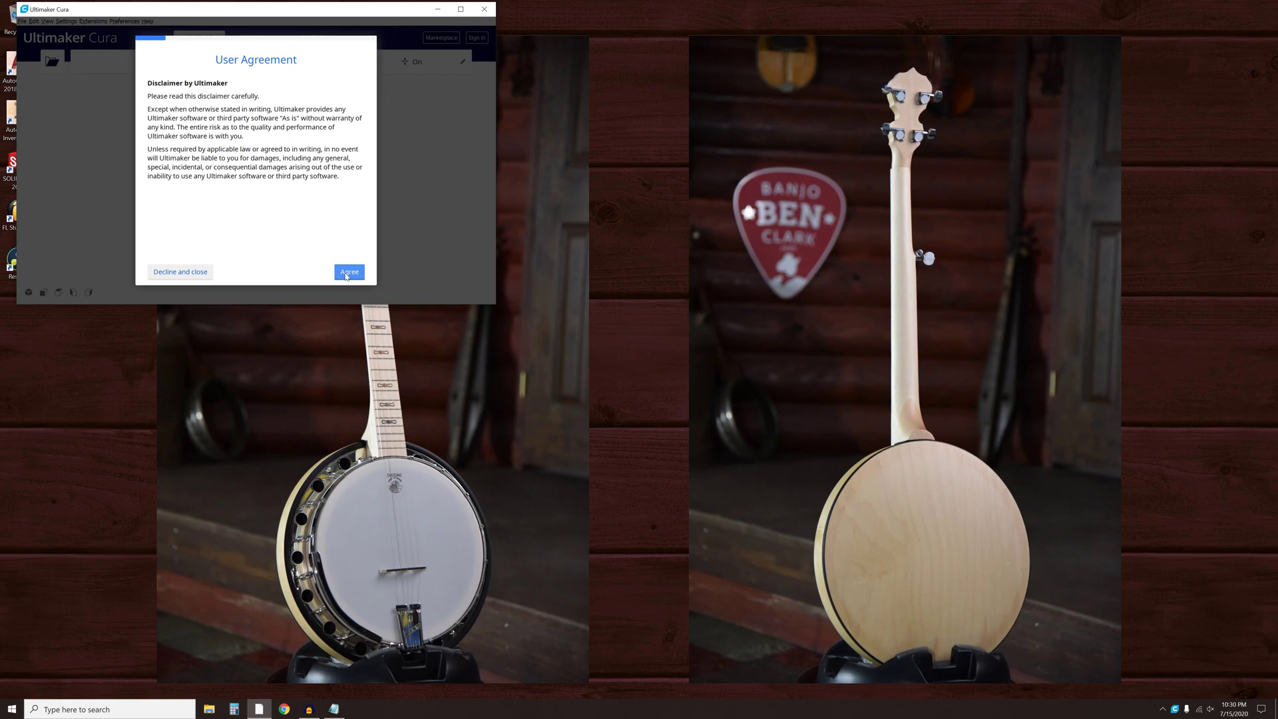
click(346, 275)
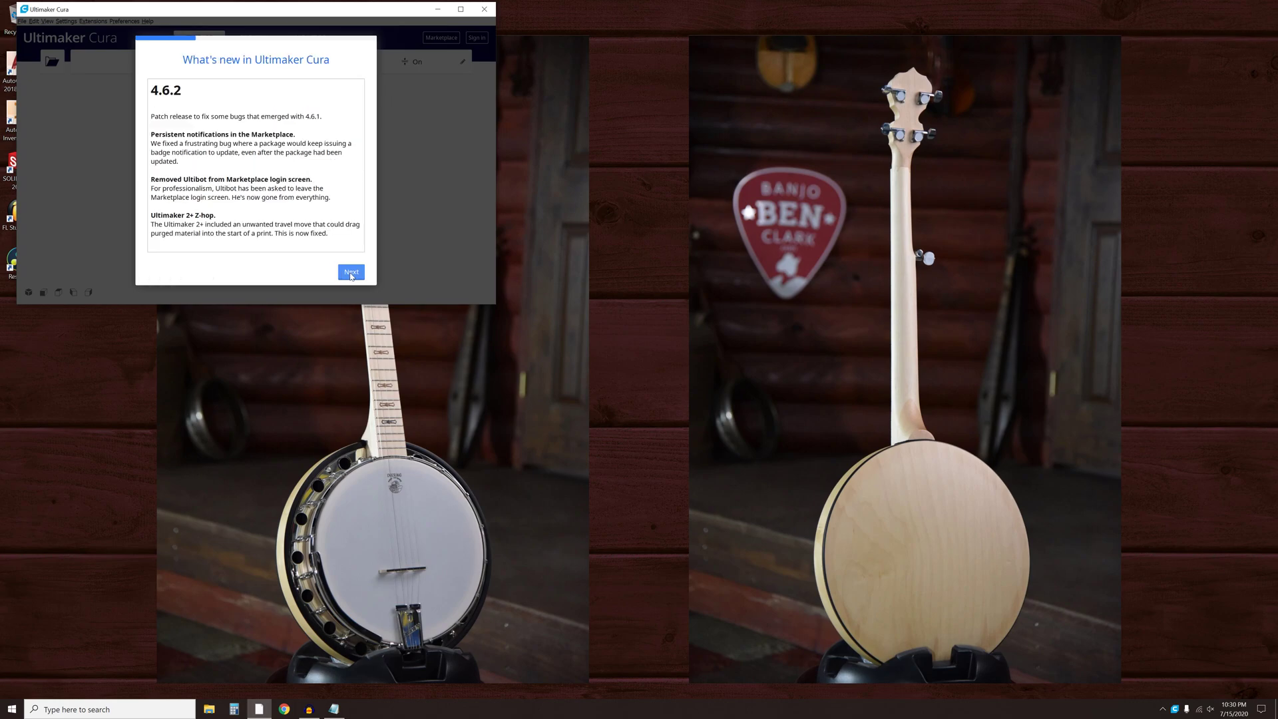
click(352, 273)
click(352, 272)
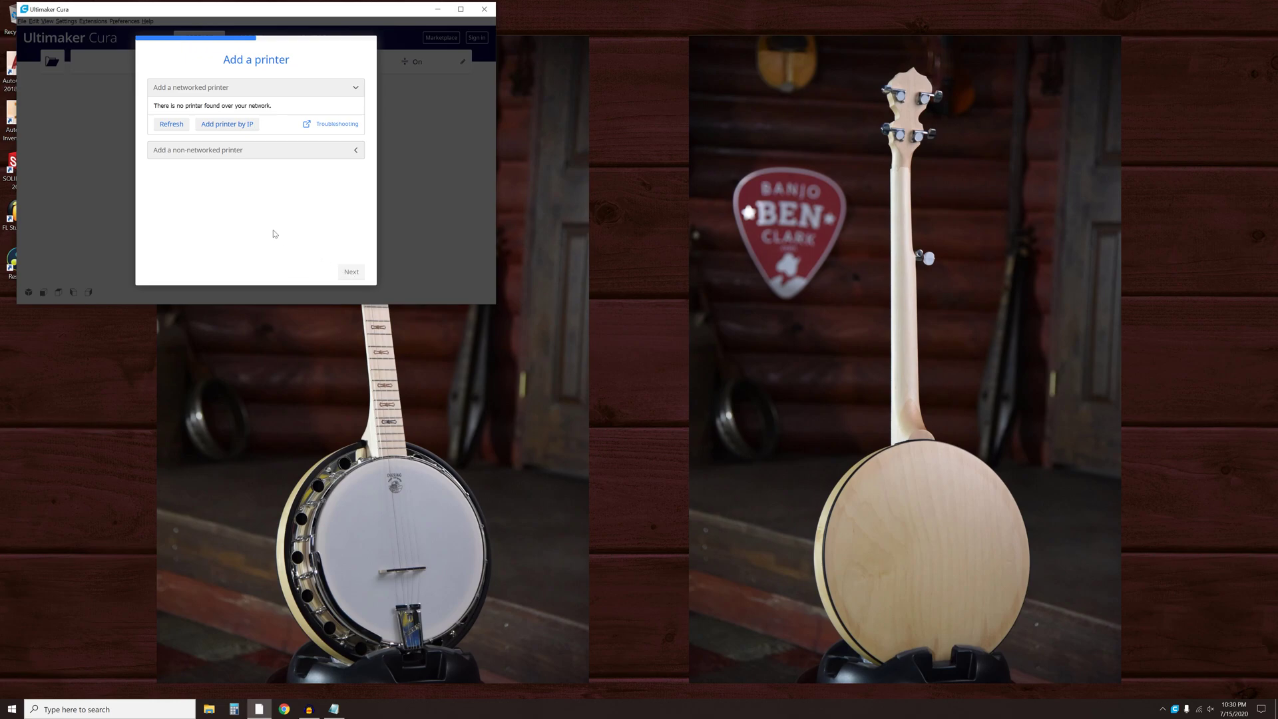
Add the Artillery Sidewinder X1 from the non-networked printer list and finish the wizard.
click(265, 155)
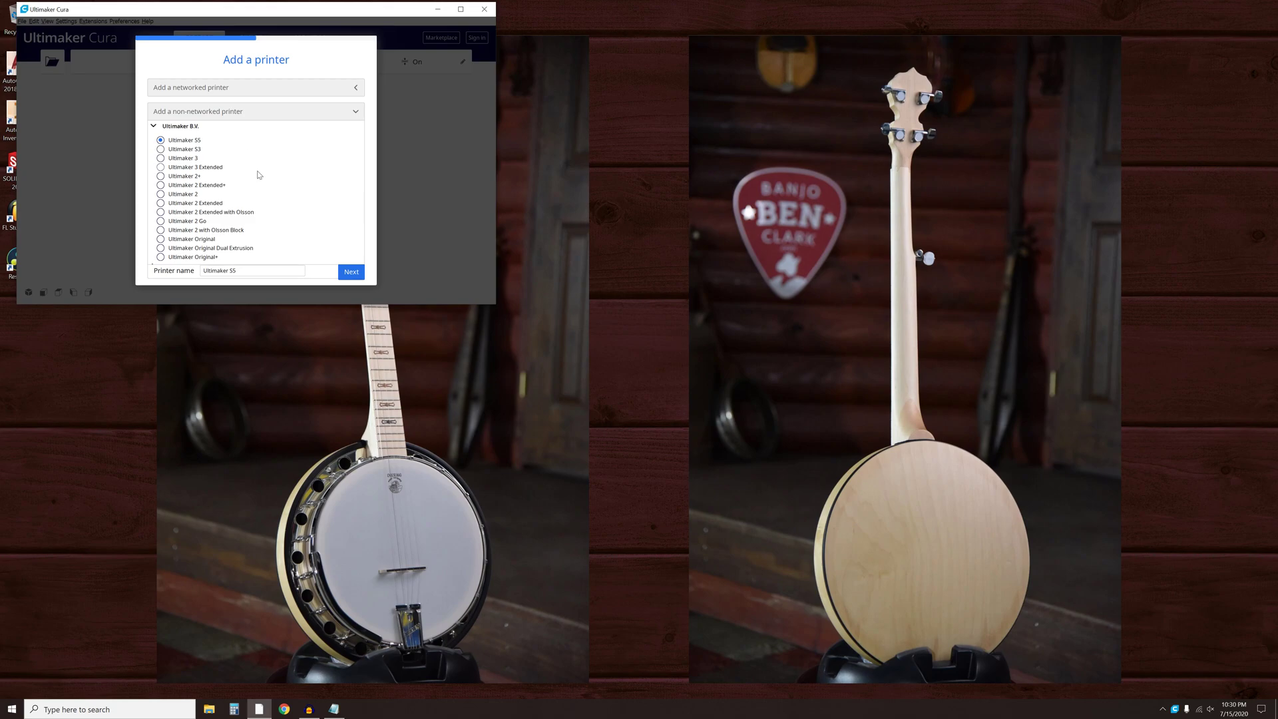
scroll(258, 175, down, 2)
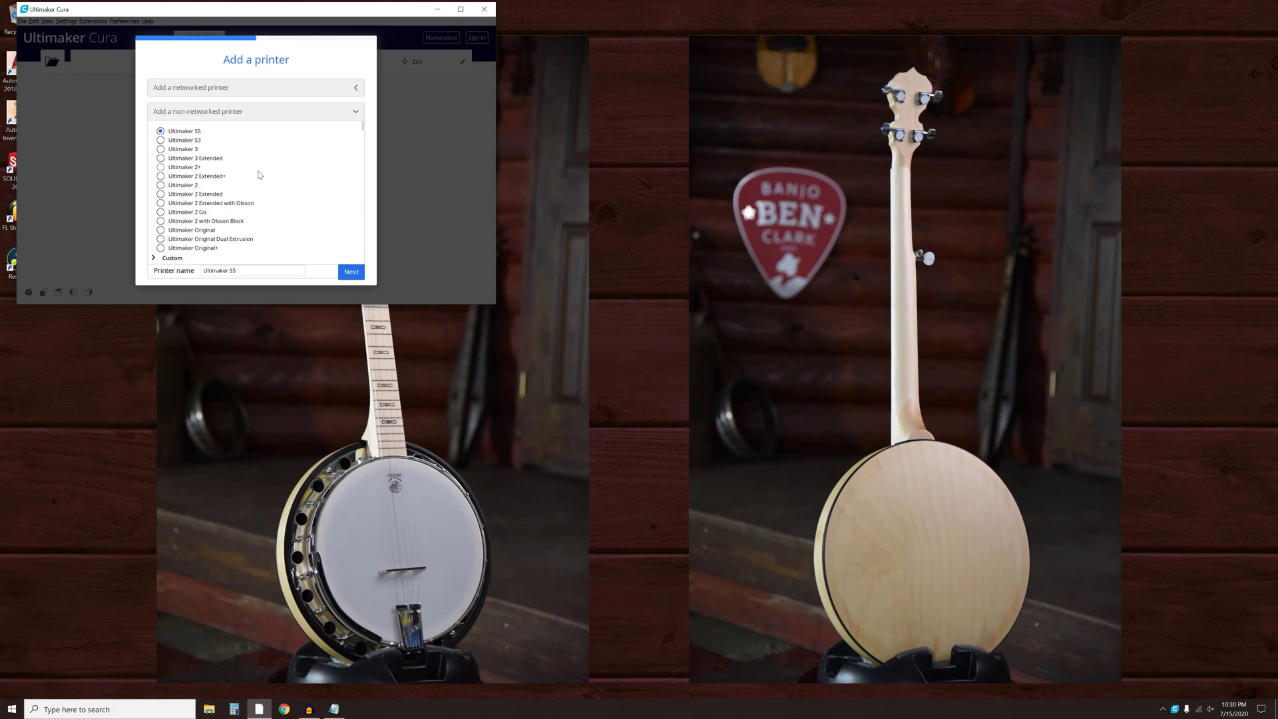
scroll(255, 175, down, 3)
scroll(266, 188, down, 3)
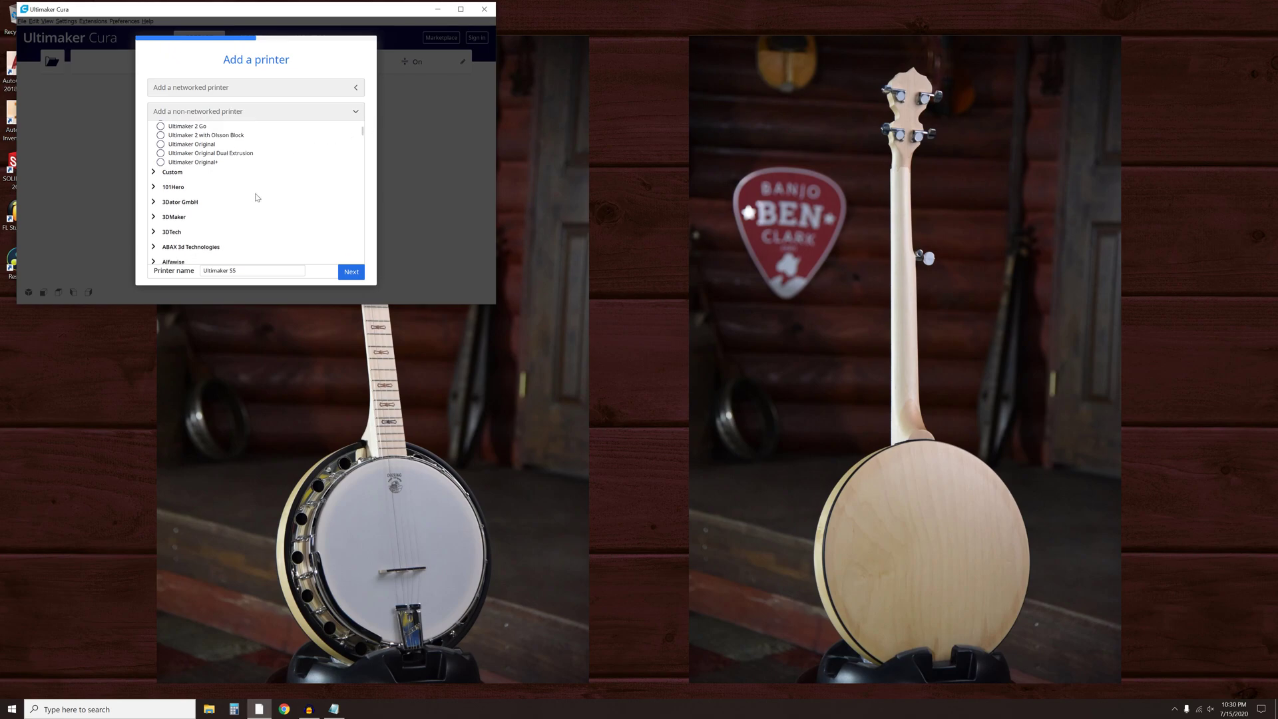
scroll(221, 218, down, 5)
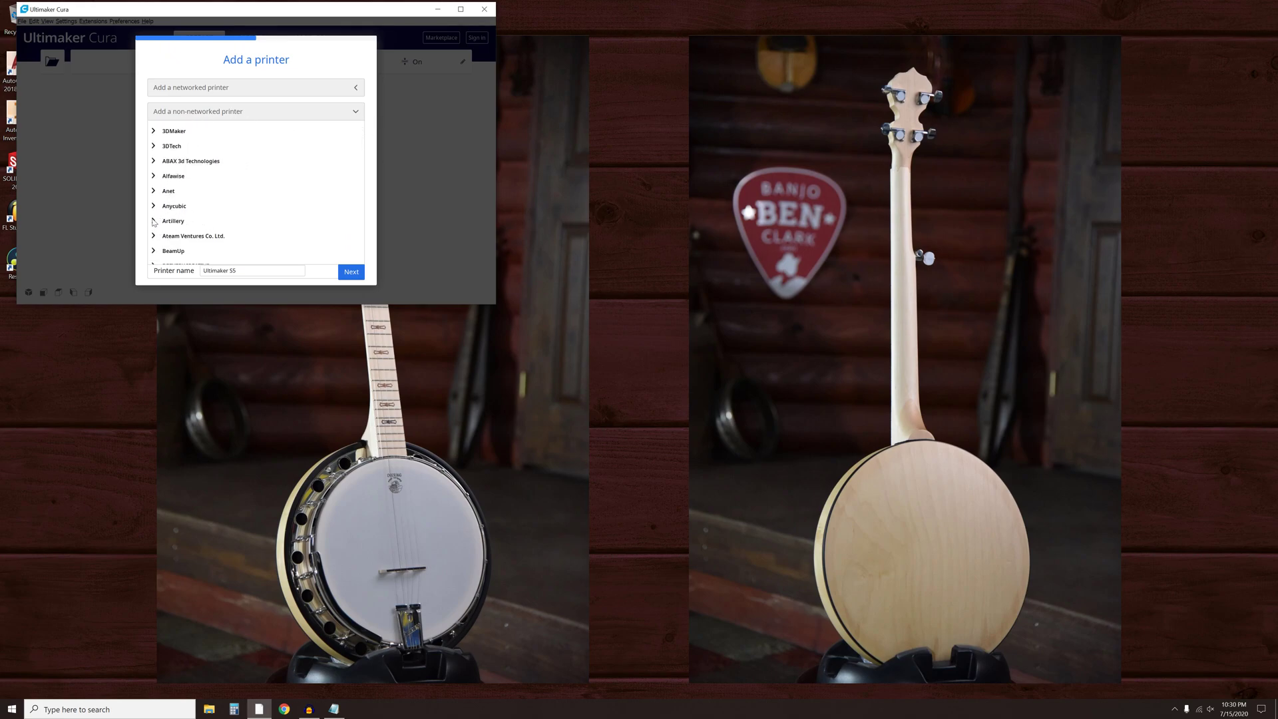
click(154, 222)
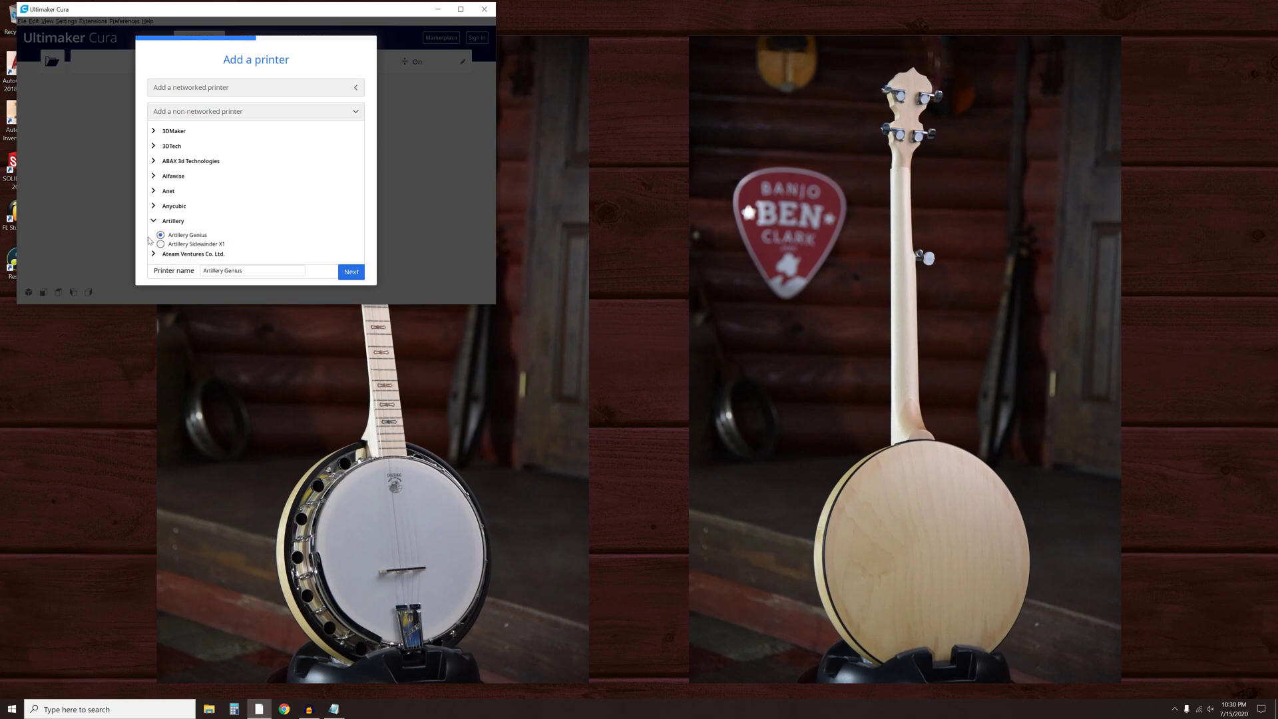
click(161, 244)
click(350, 273)
click(348, 272)
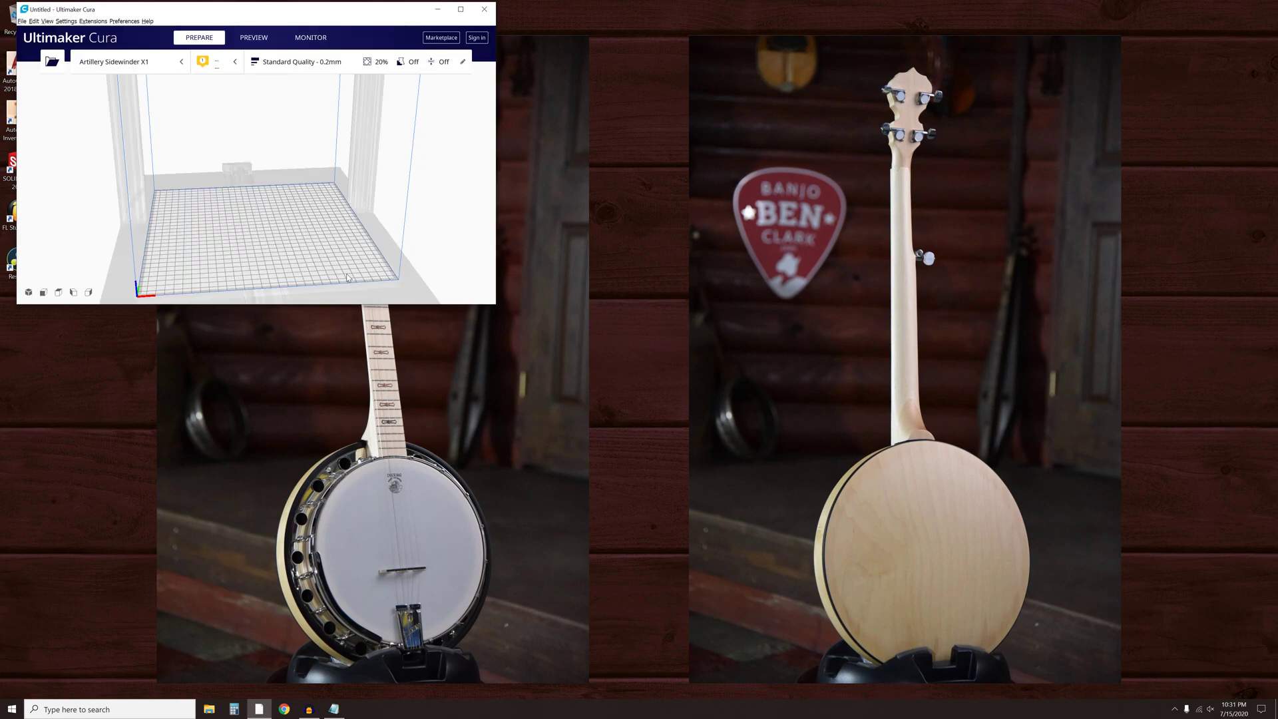
Maximize the Cura window and open the Profiles page of Preferences.
click(460, 9)
scroll(681, 323, down, 5)
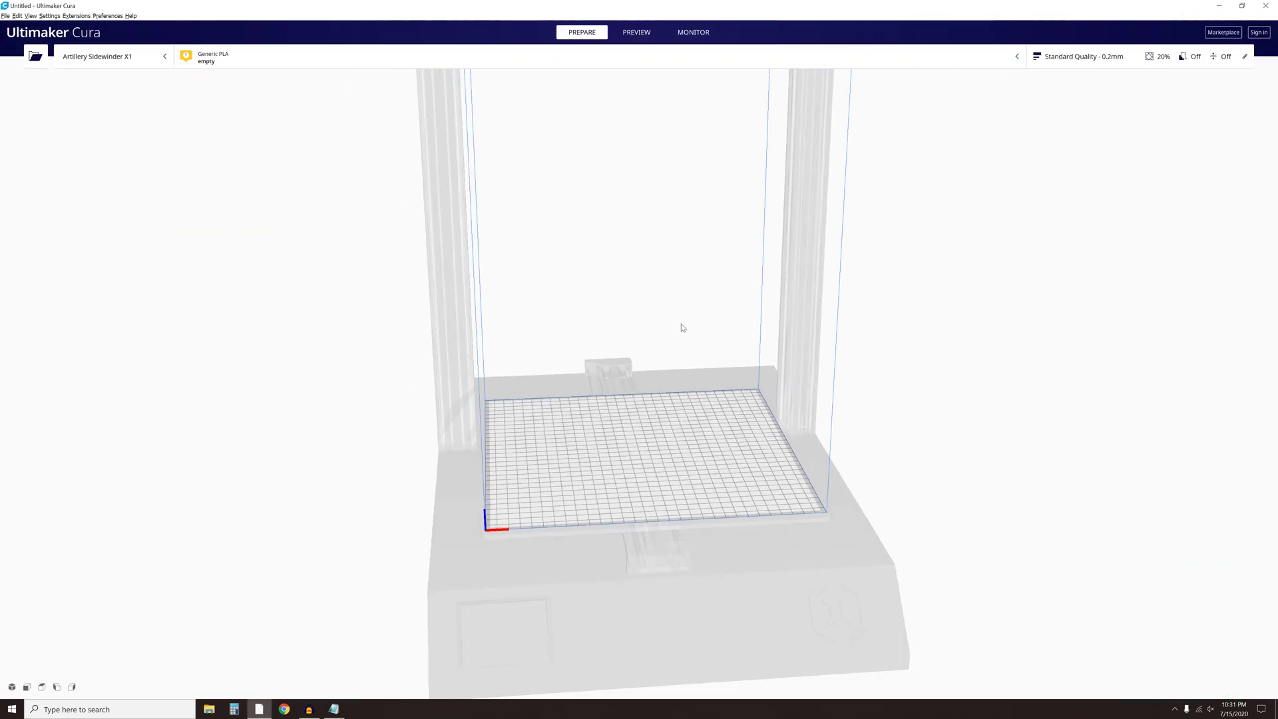
middle_drag(650, 262, 665, 377)
click(107, 16)
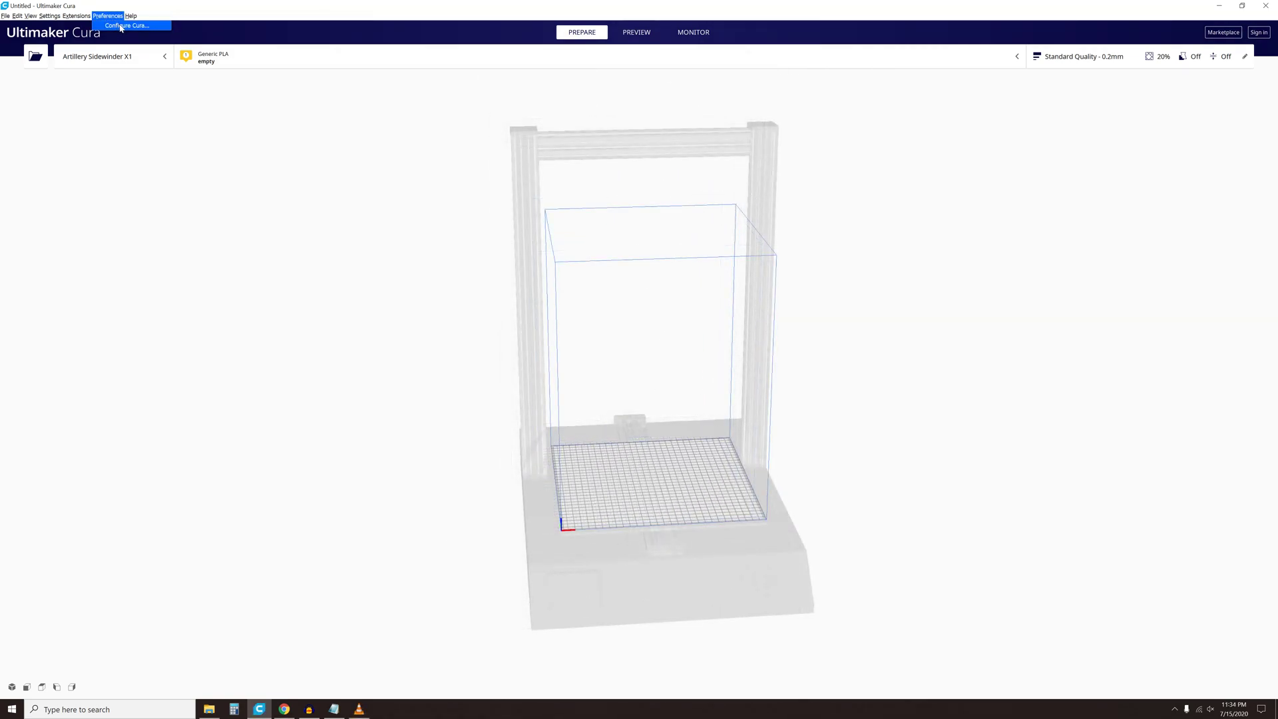
click(121, 27)
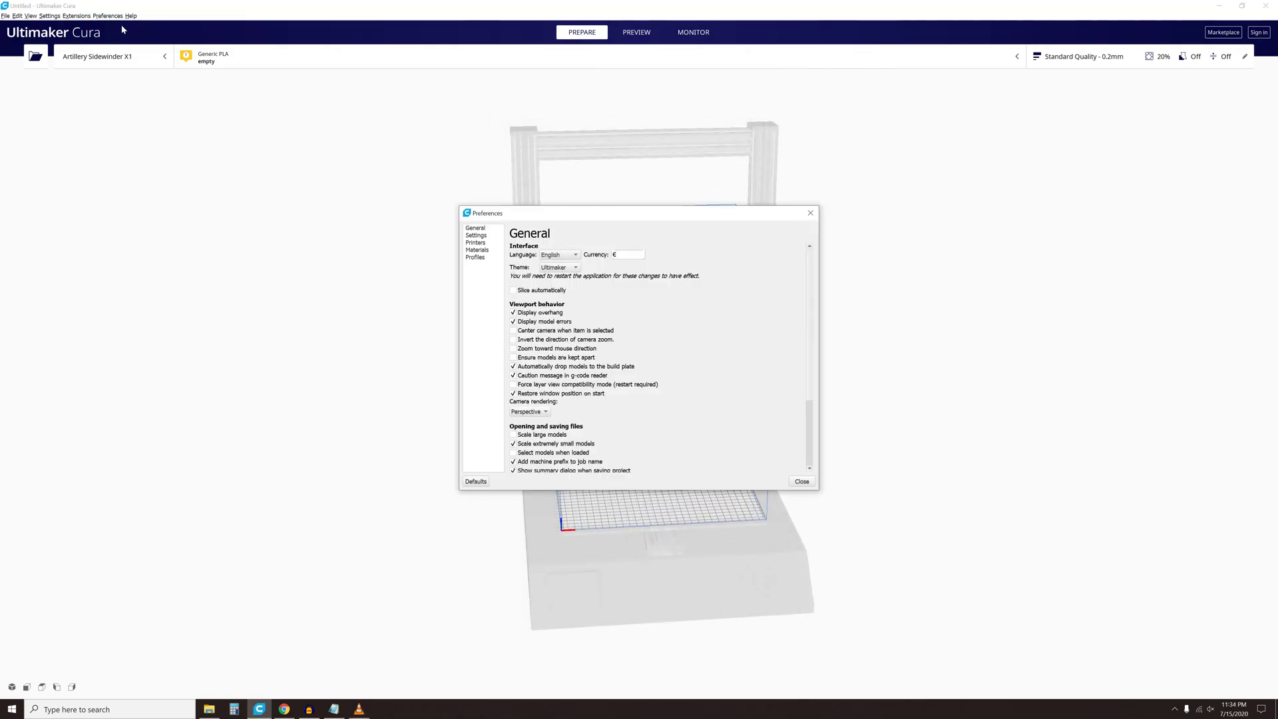
click(474, 258)
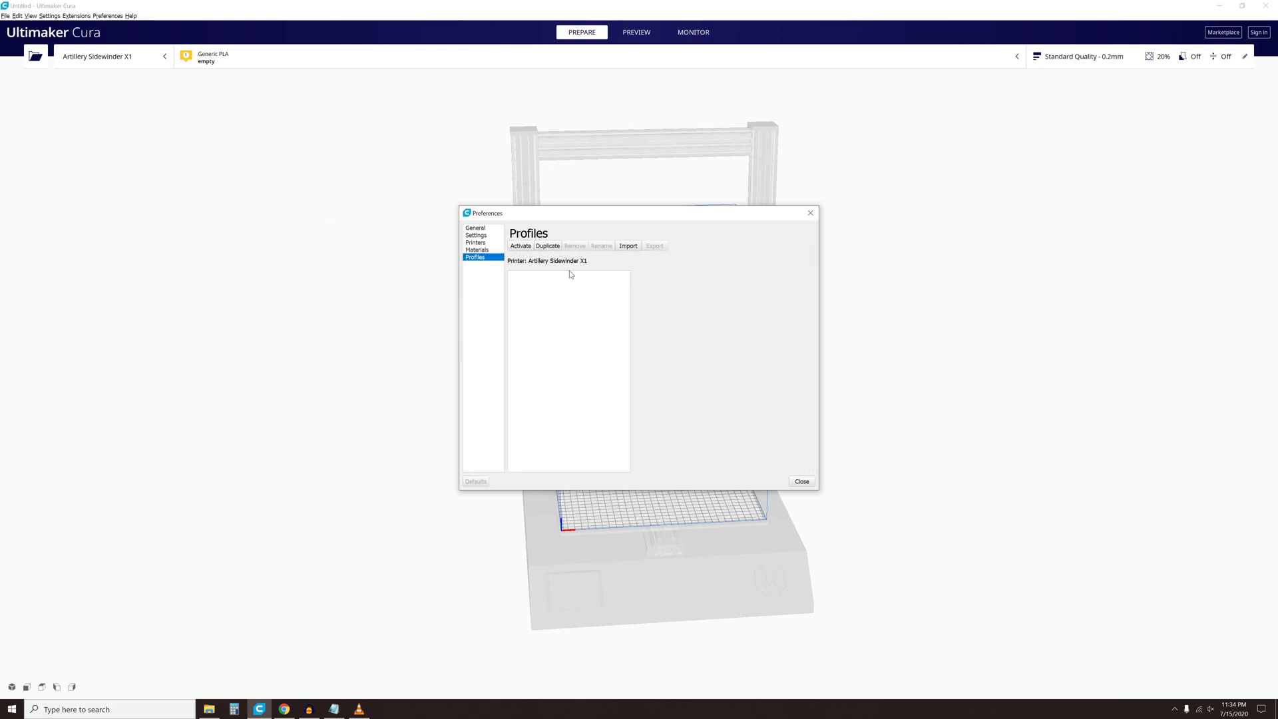
Import the 3DN Dynamic Quality .curaprofile from the extracted Downloads folder.
click(628, 246)
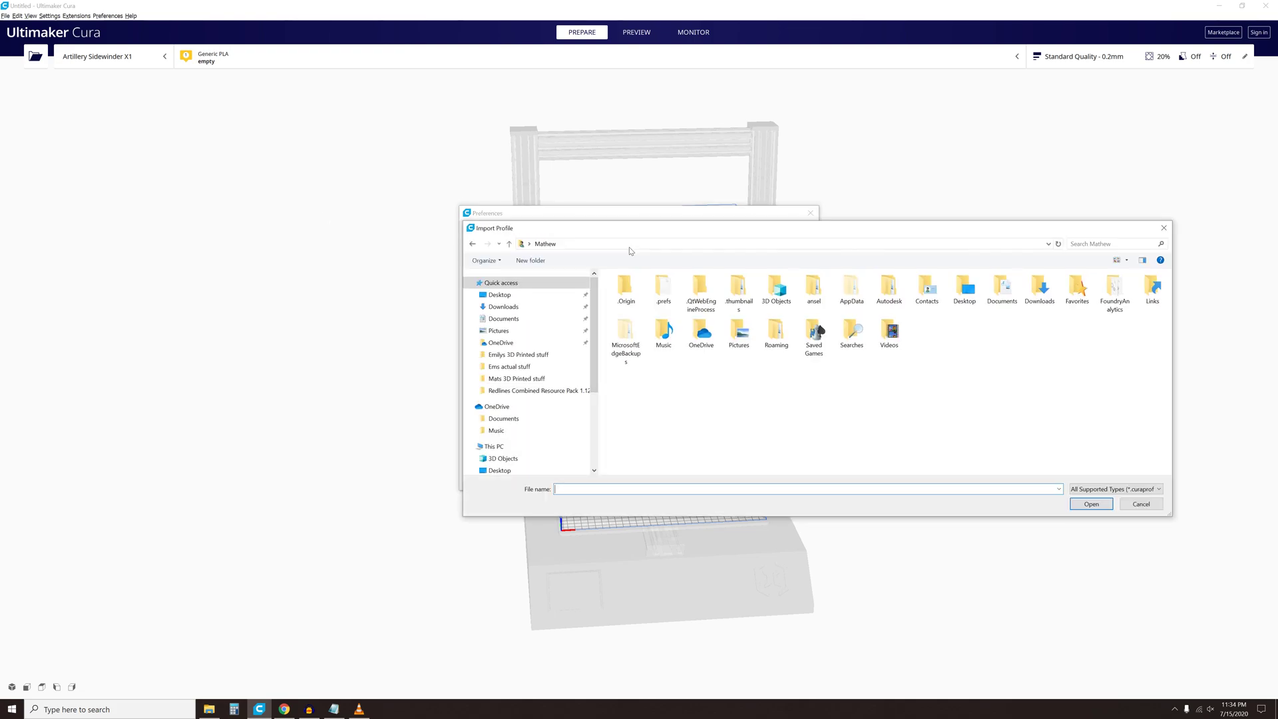
click(496, 307)
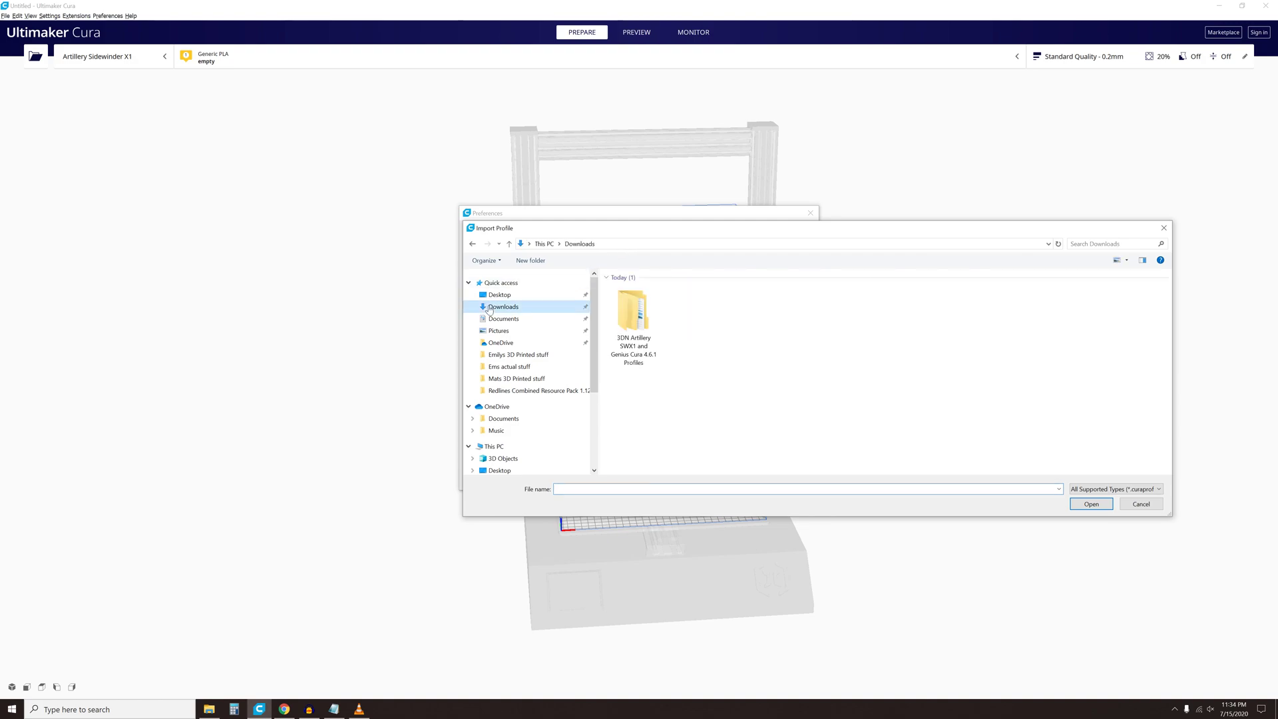
double_click(632, 311)
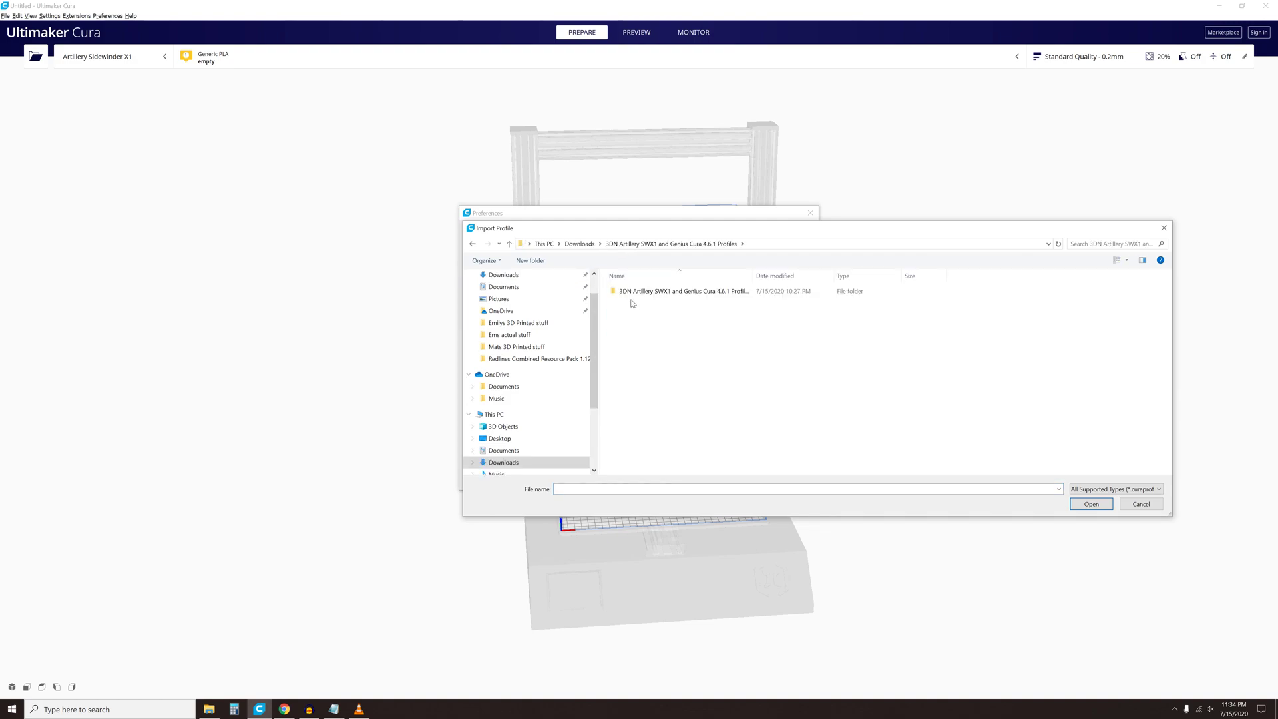
click(631, 296)
double_click(631, 296)
double_click(631, 295)
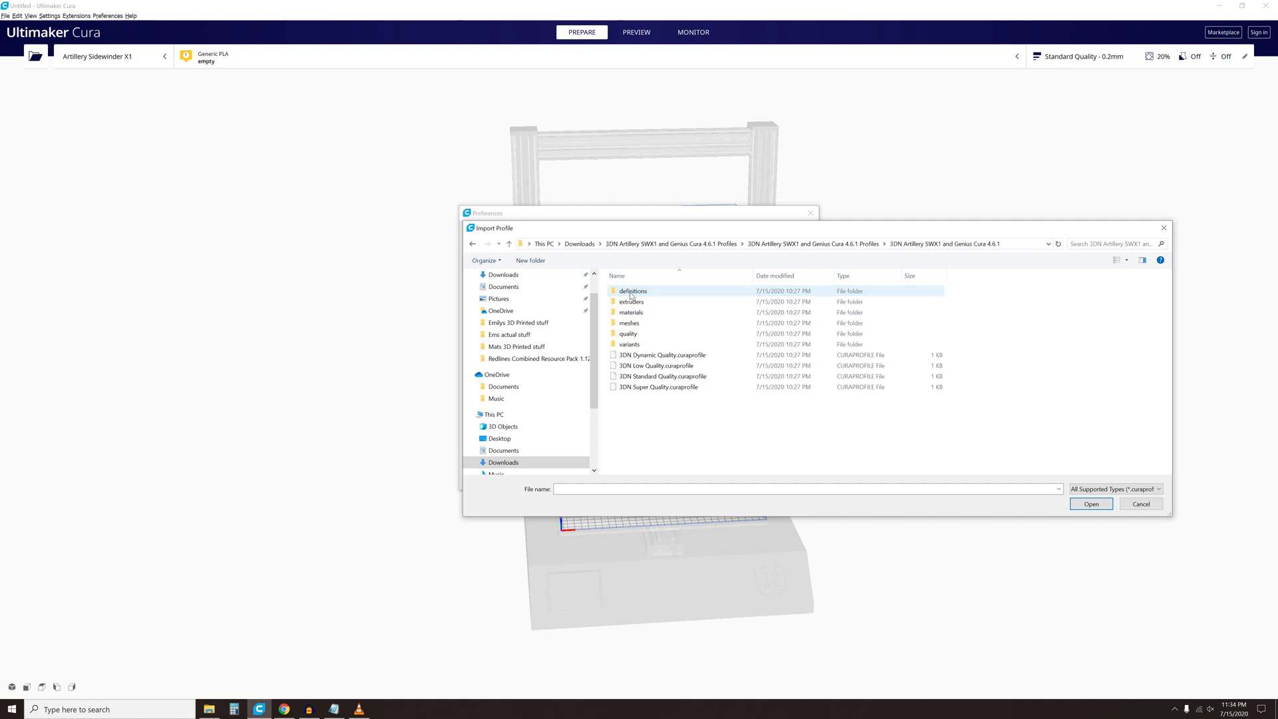
click(656, 357)
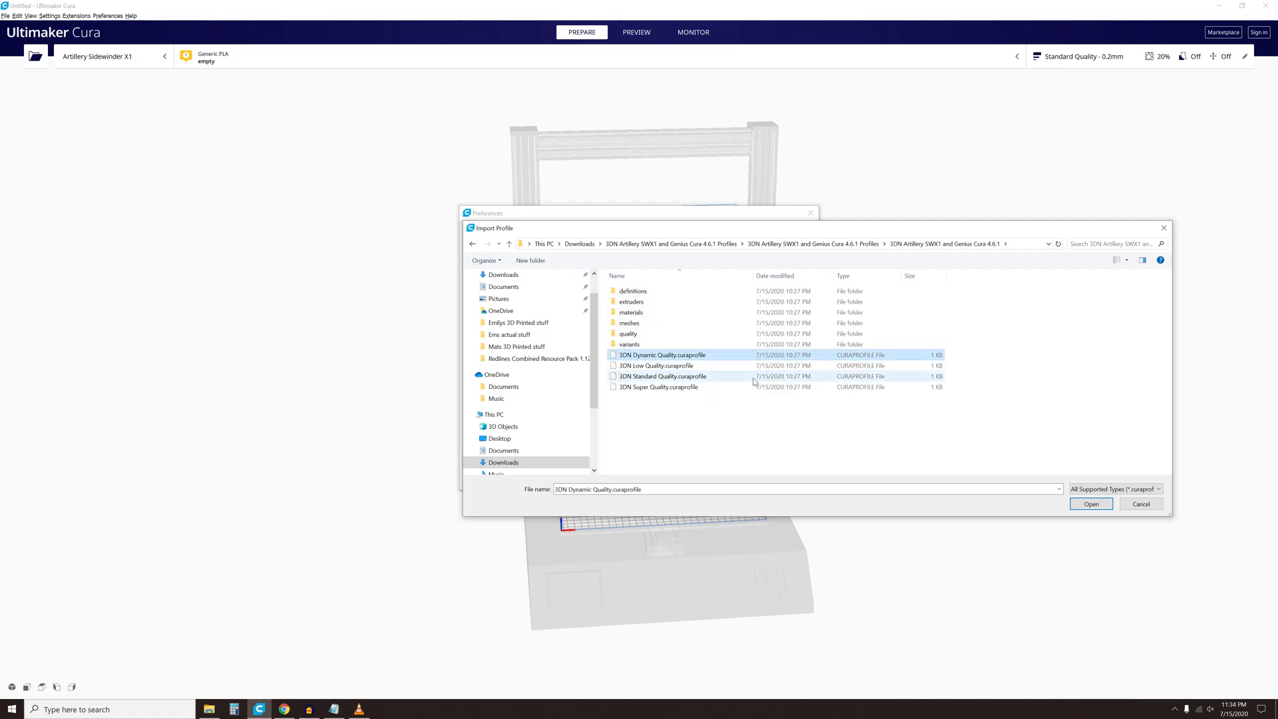
click(1091, 504)
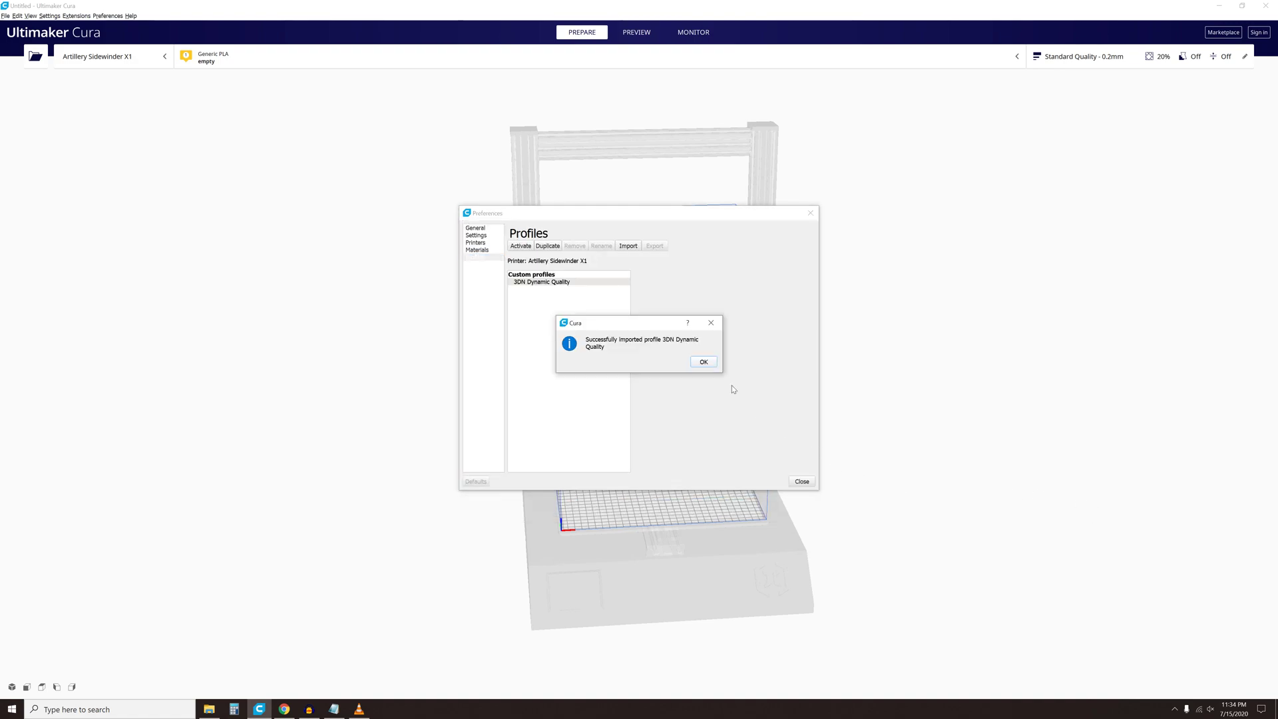
click(710, 364)
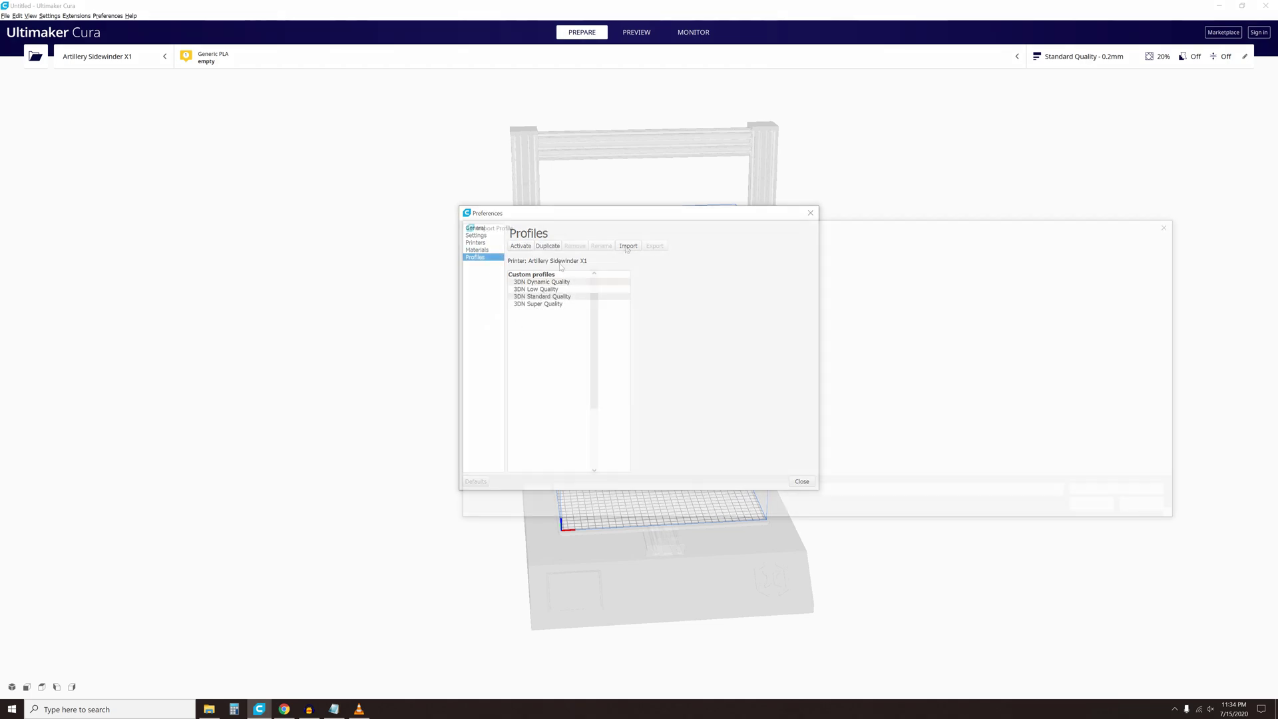
Close Preferences and show the full Custom print settings panel with all categories.
click(802, 482)
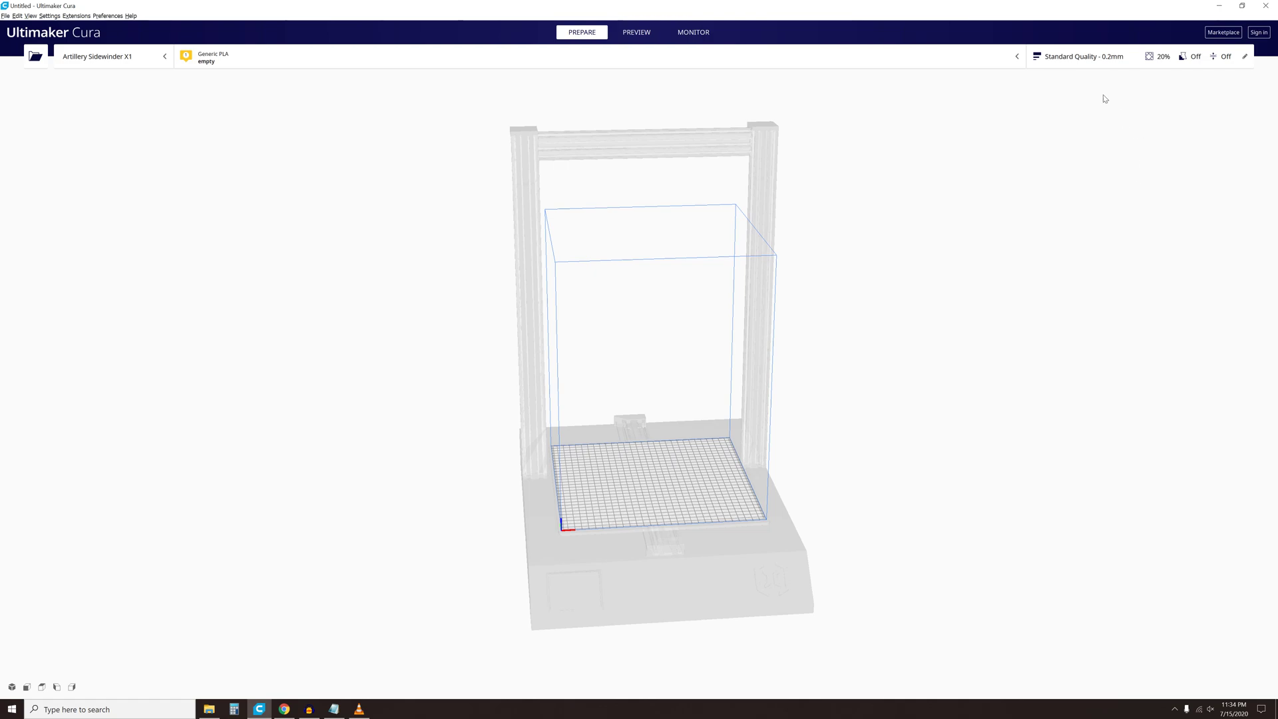
click(1105, 57)
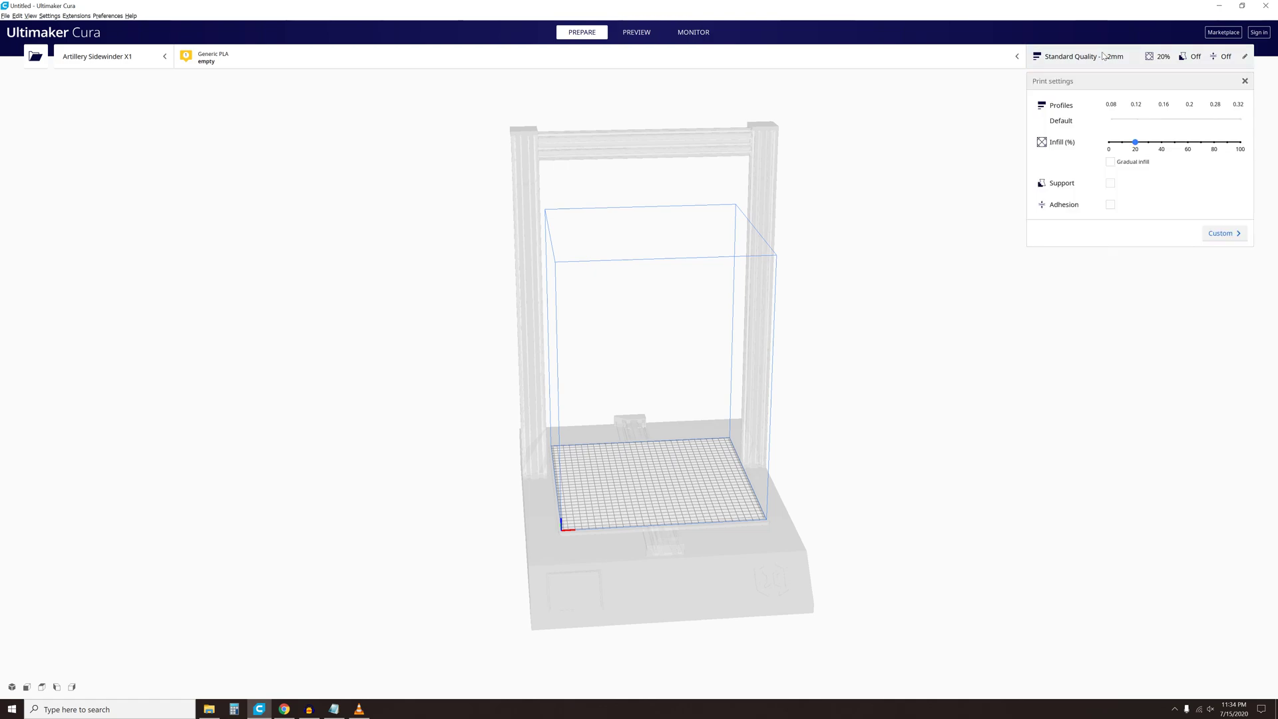
click(1221, 233)
drag(1224, 253, 1192, 604)
Activate the 3DN Standard Quality profile in the profile manager, then close it.
click(1189, 103)
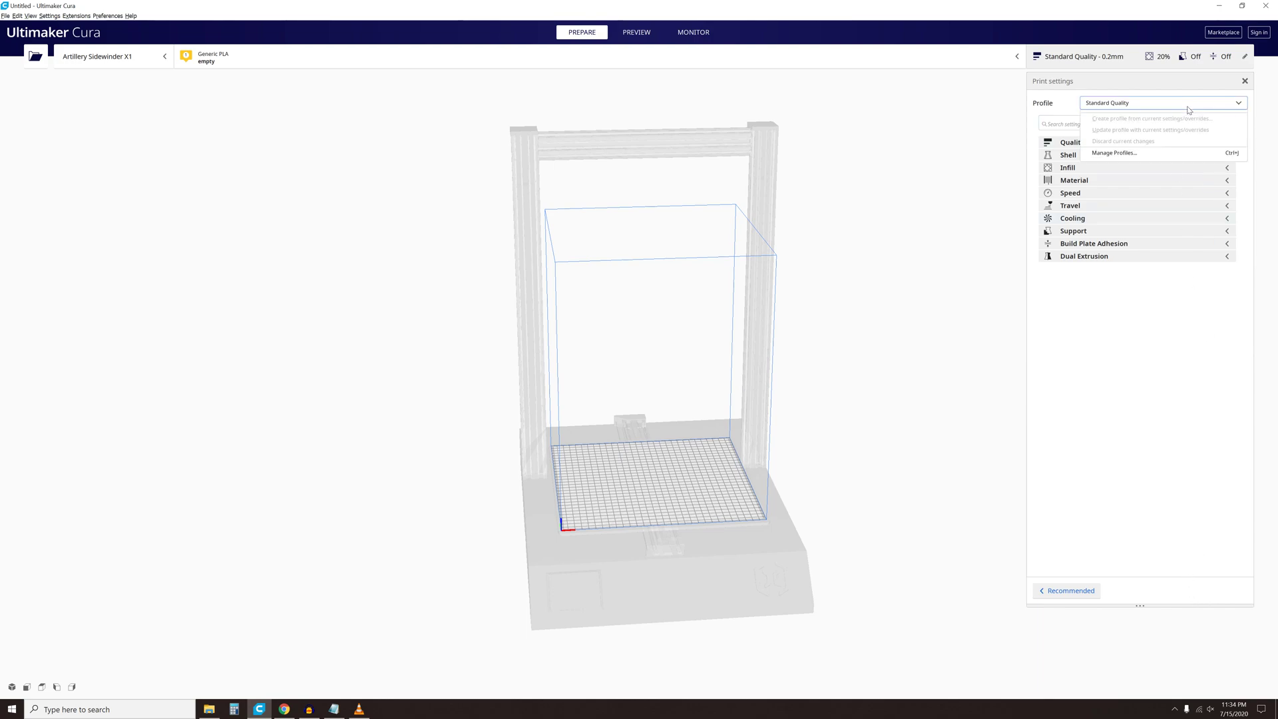
click(1117, 155)
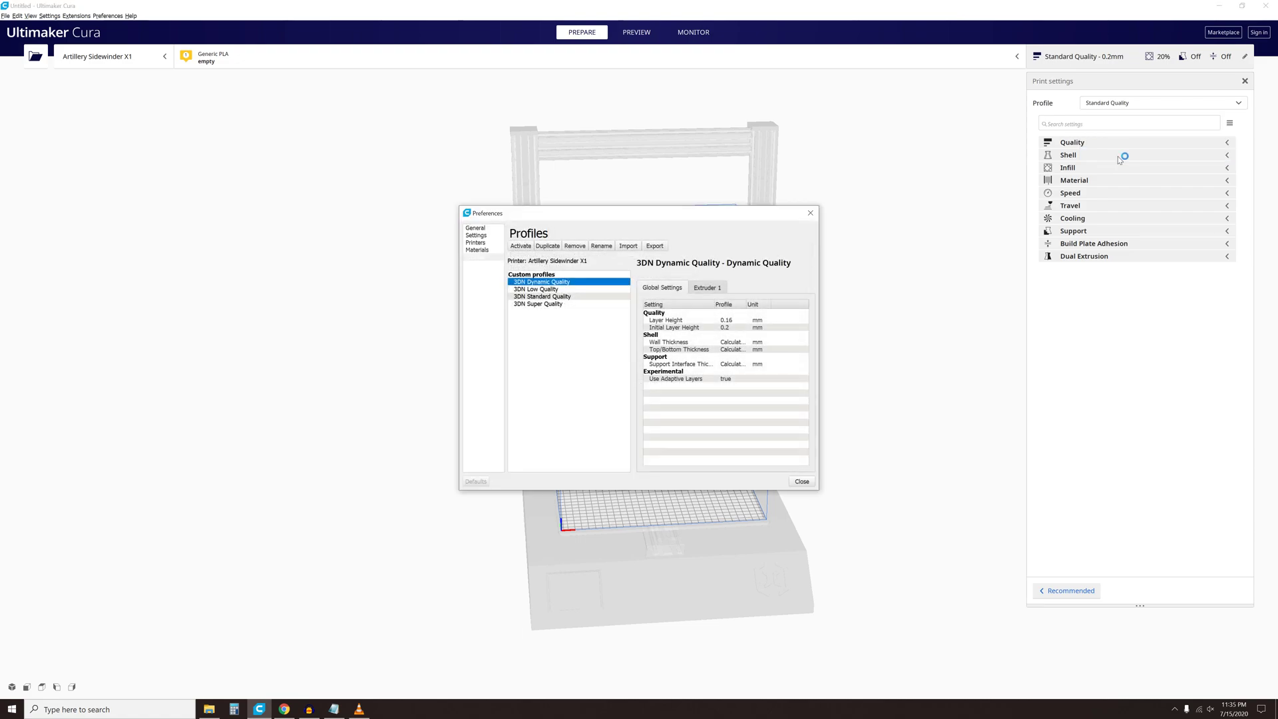
click(531, 297)
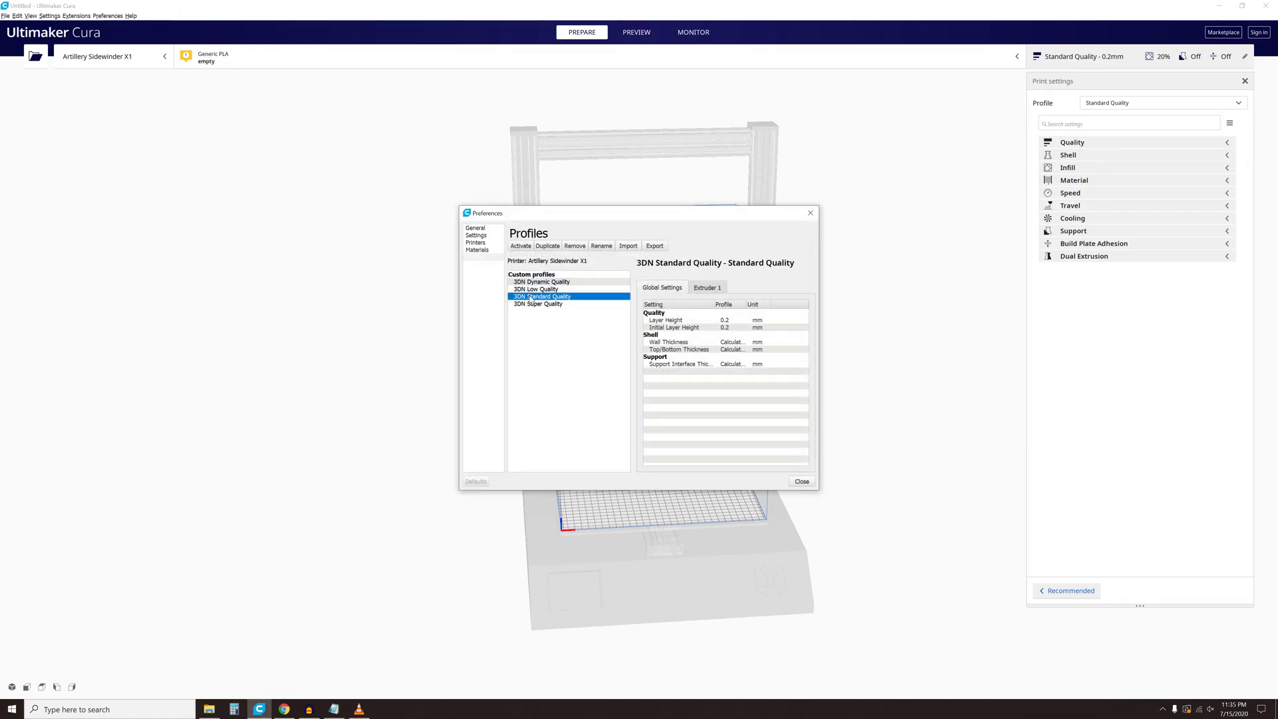
click(521, 247)
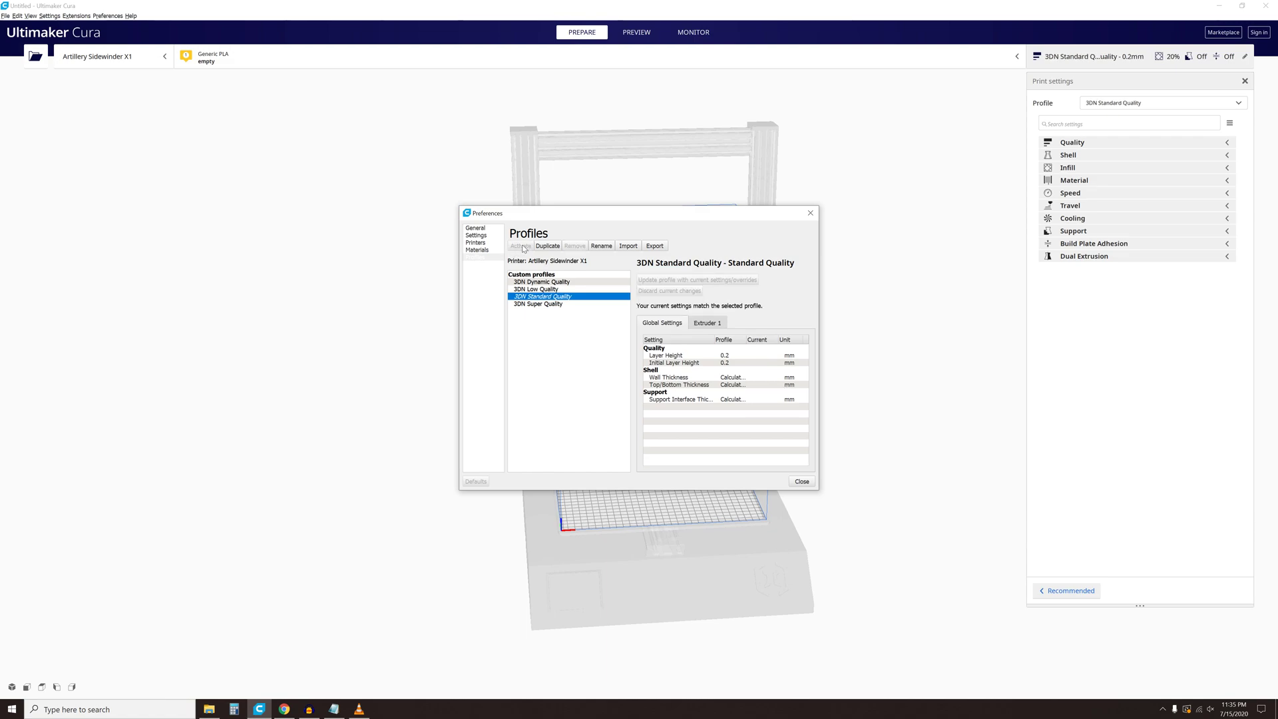
click(810, 213)
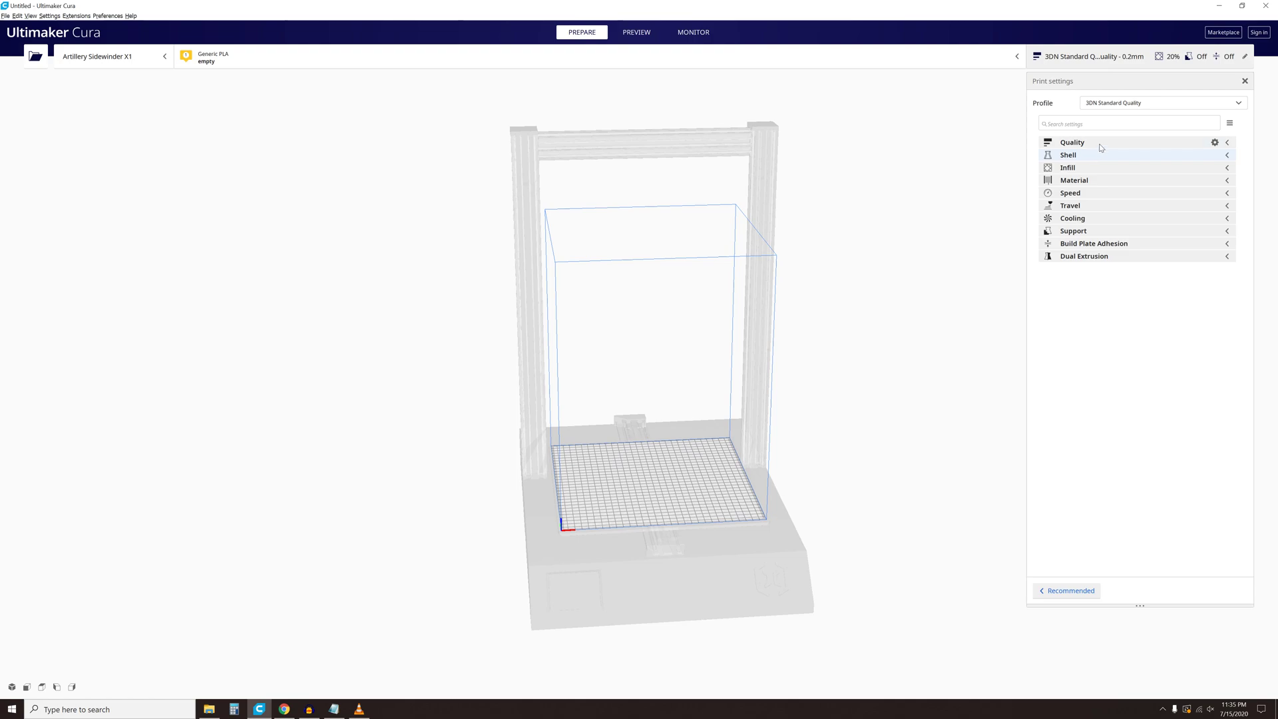